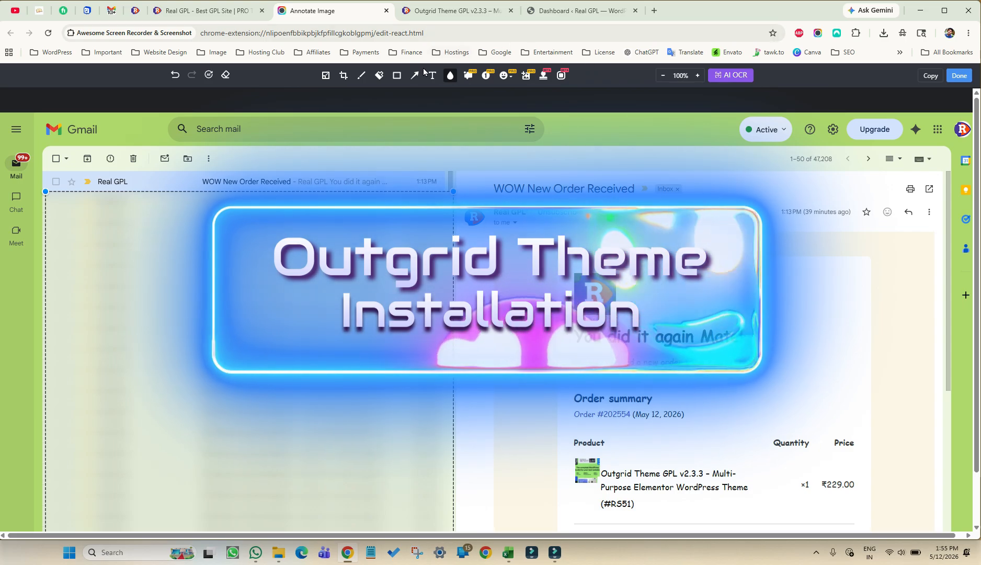
# Draw a red arrow on the order e-mail screenshot pointing to the Outgrid Theme product in the order summary.
pyautogui.click(414, 75)
pyautogui.moveTo(765, 380)
pyautogui.mouseDown()
pyautogui.moveTo(712, 424)
pyautogui.moveTo(627, 467)
pyautogui.mouseUp()
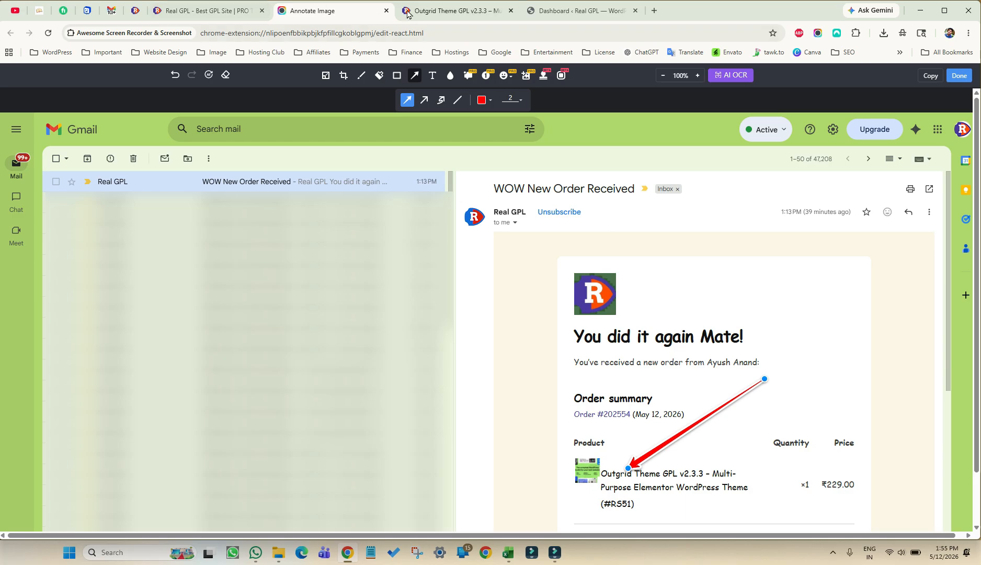
# Download the Outgrid theme package from its Real GPL product page and save it in the Videos folder.
pyautogui.click(425, 16)
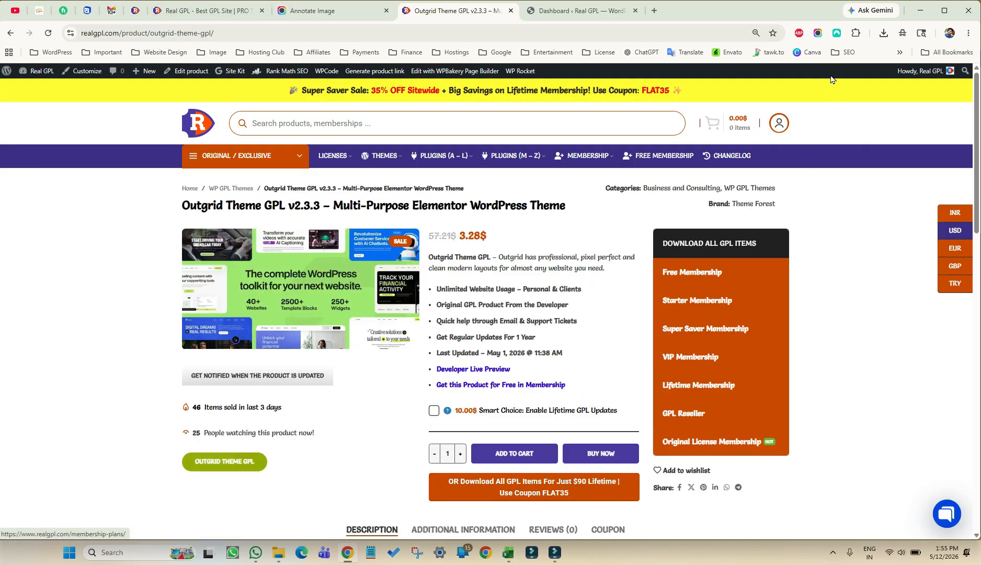
pyautogui.click(884, 33)
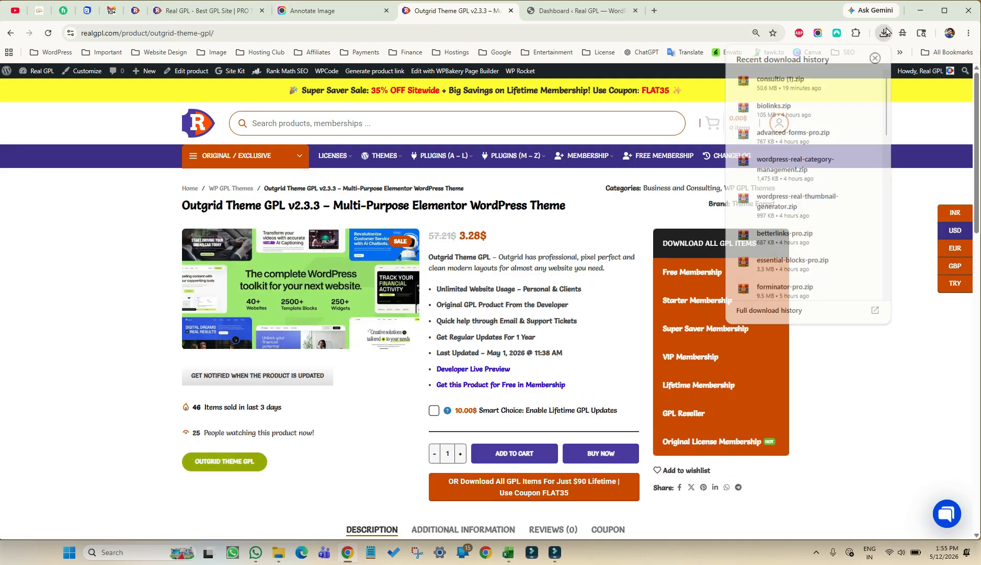
pyautogui.click(318, 470)
pyautogui.click(222, 464)
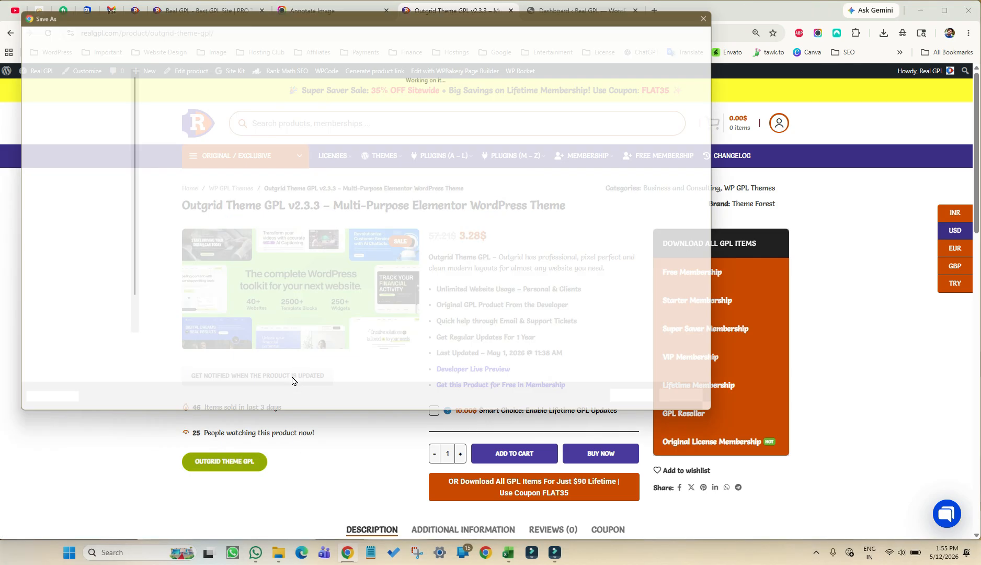
pyautogui.click(650, 406)
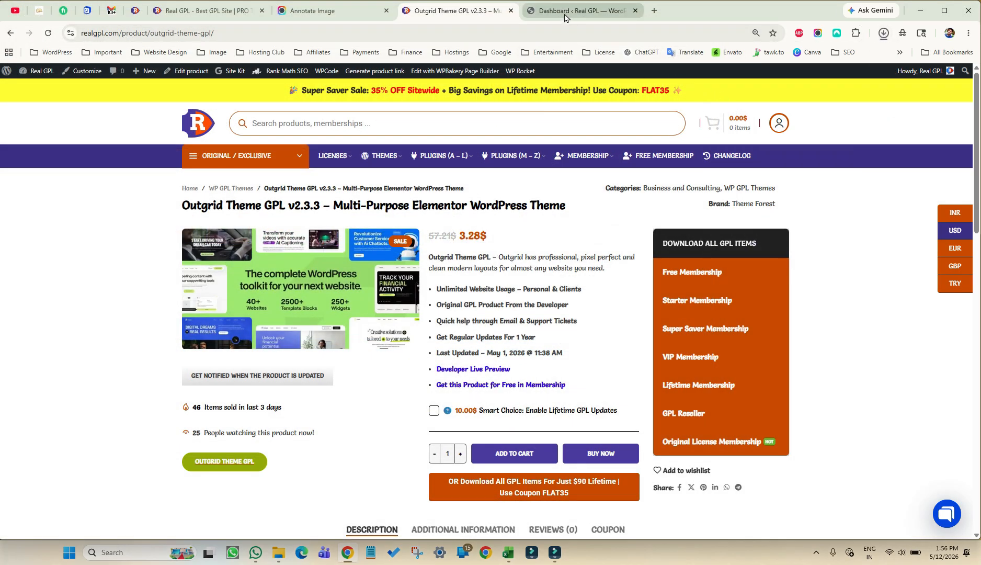
# Bring up the theme upload form in the WordPress site's theme administration.
pyautogui.click(564, 16)
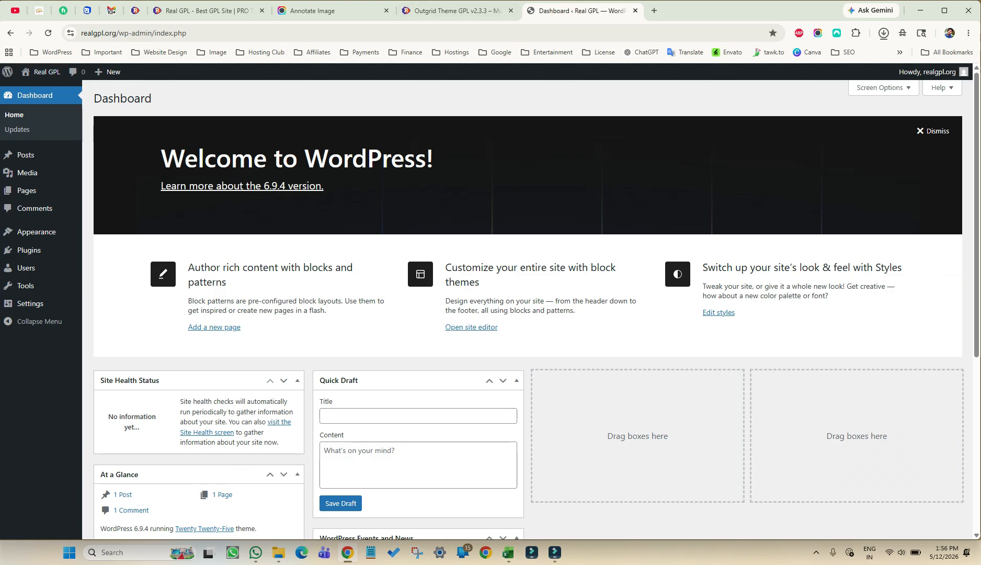
pyautogui.moveTo(29, 238)
pyautogui.click(97, 230)
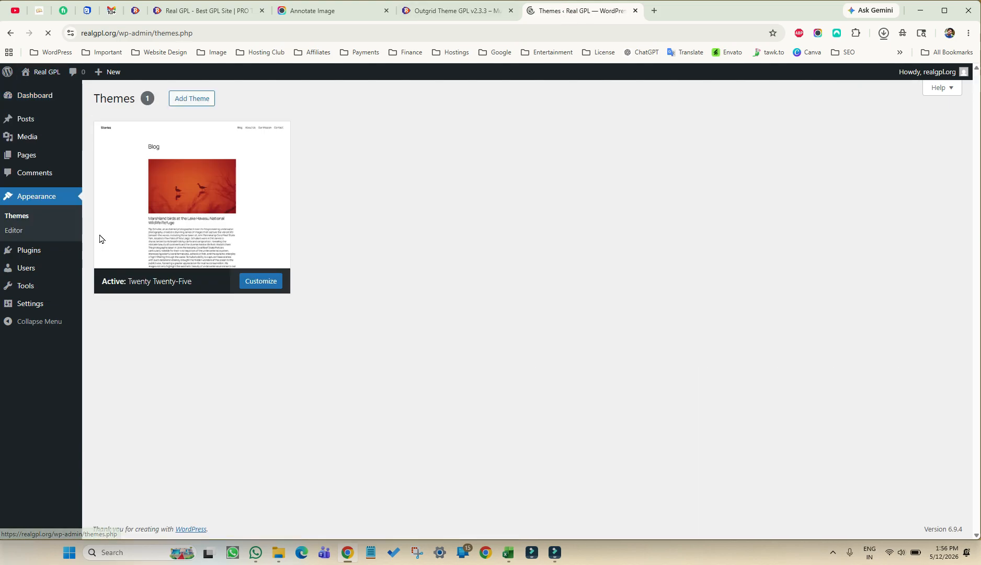
pyautogui.click(193, 104)
pyautogui.click(195, 101)
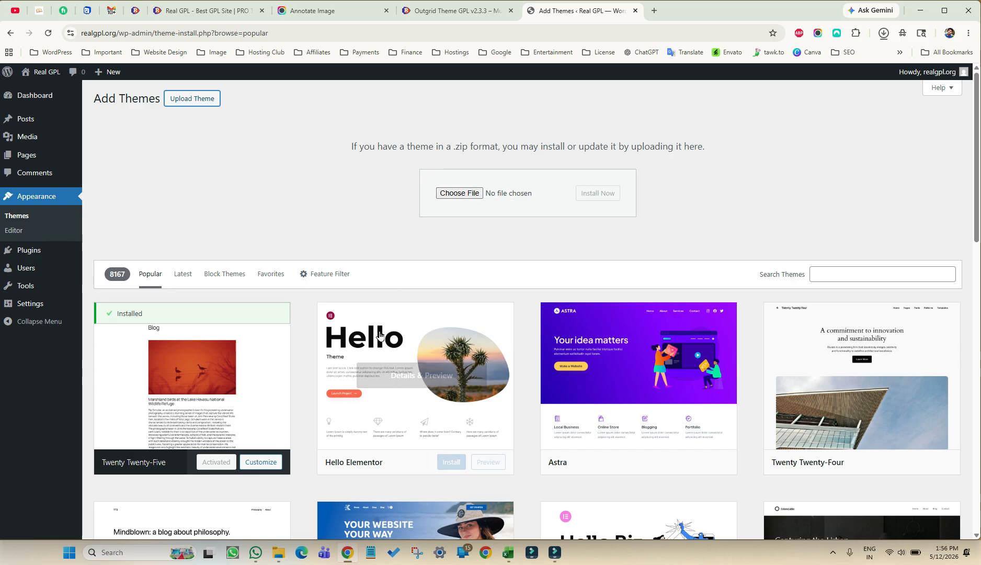
# While choosing the theme file, extract the outgrid archive into an outgrid folder inside Videos.
pyautogui.click(455, 194)
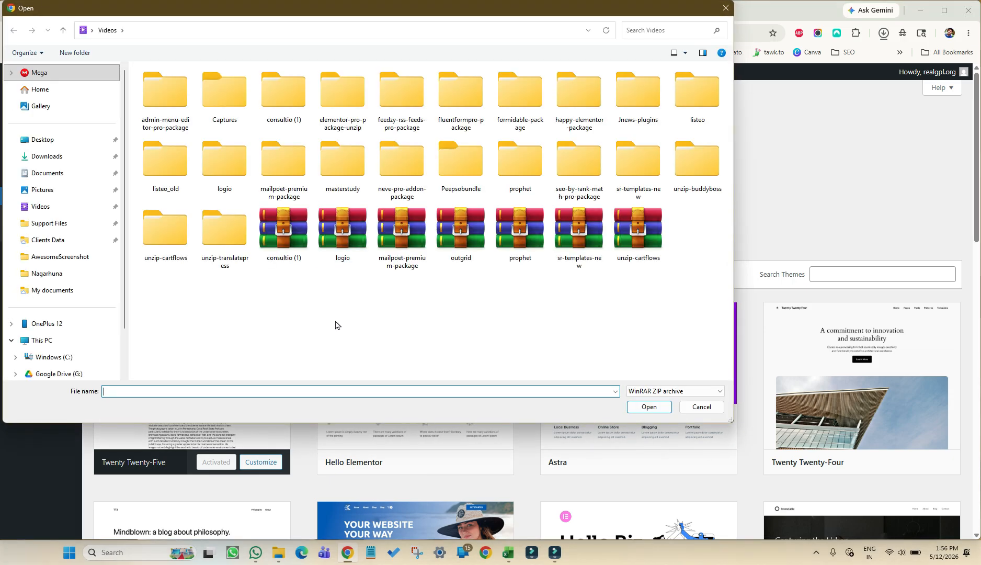
pyautogui.click(463, 238)
pyautogui.rightClick(463, 238)
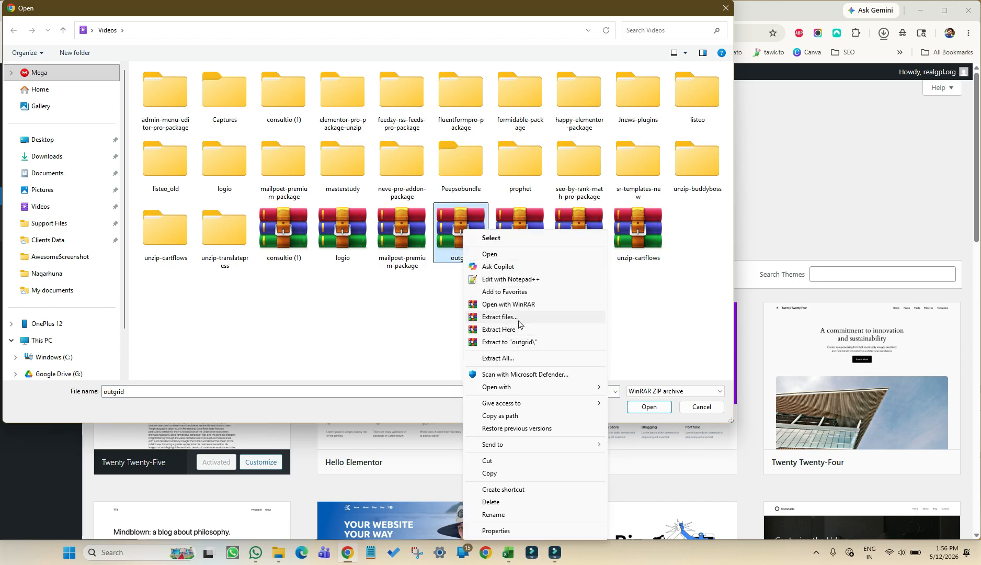
pyautogui.click(517, 324)
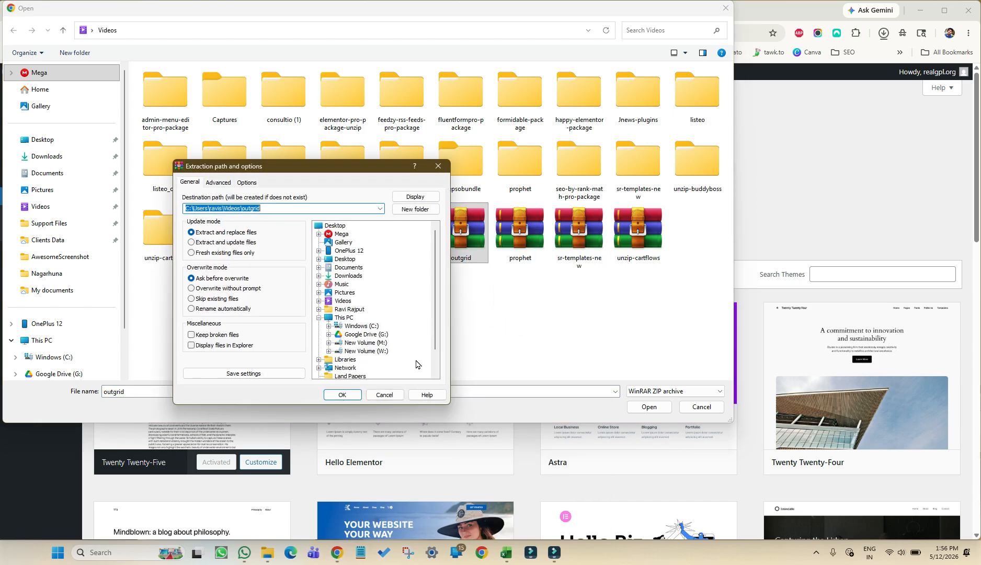
pyautogui.click(350, 397)
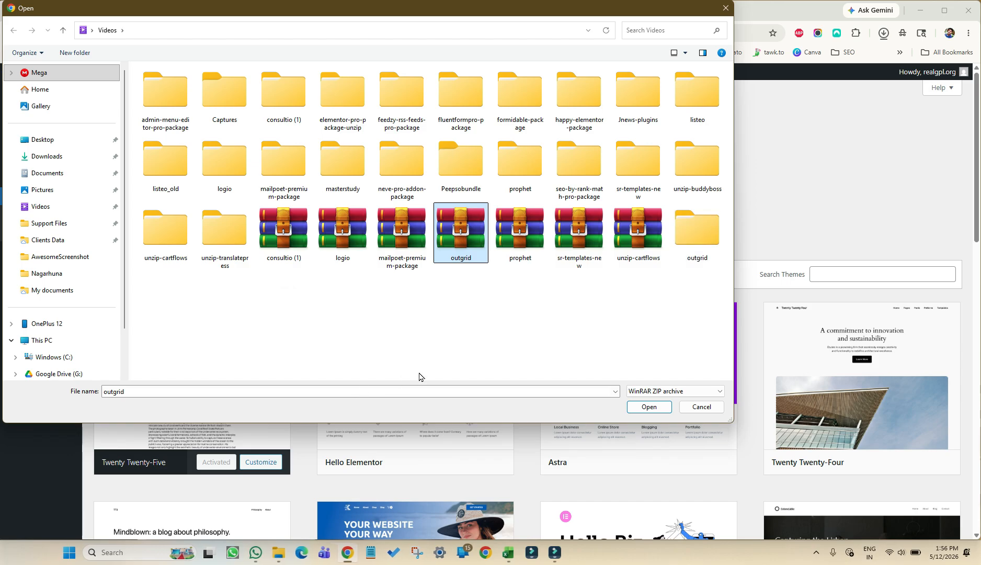
# Upload outgrid-2.3.3.zip from the extracted outgrid folder and install it as a theme.
pyautogui.doubleClick(699, 244)
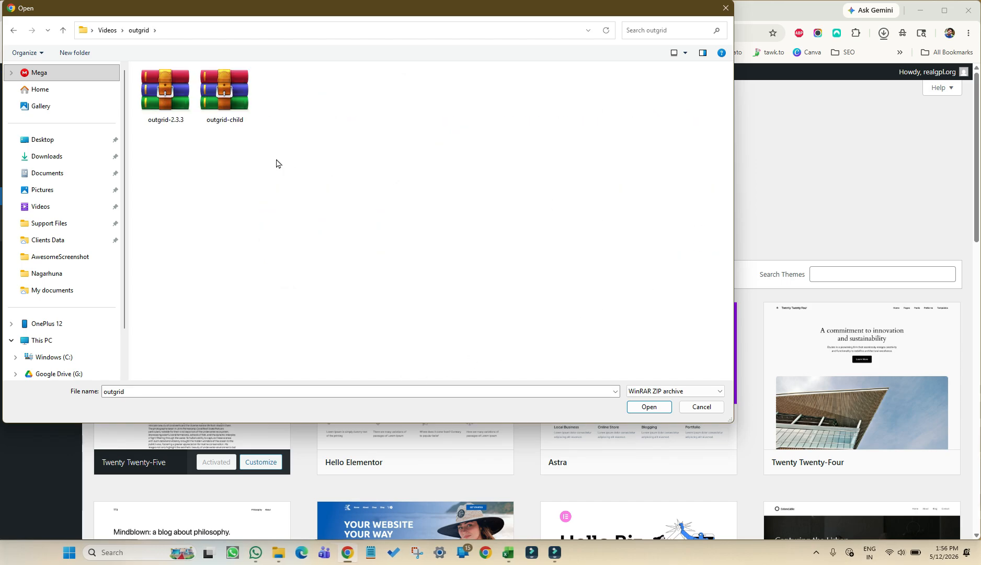
pyautogui.click(169, 108)
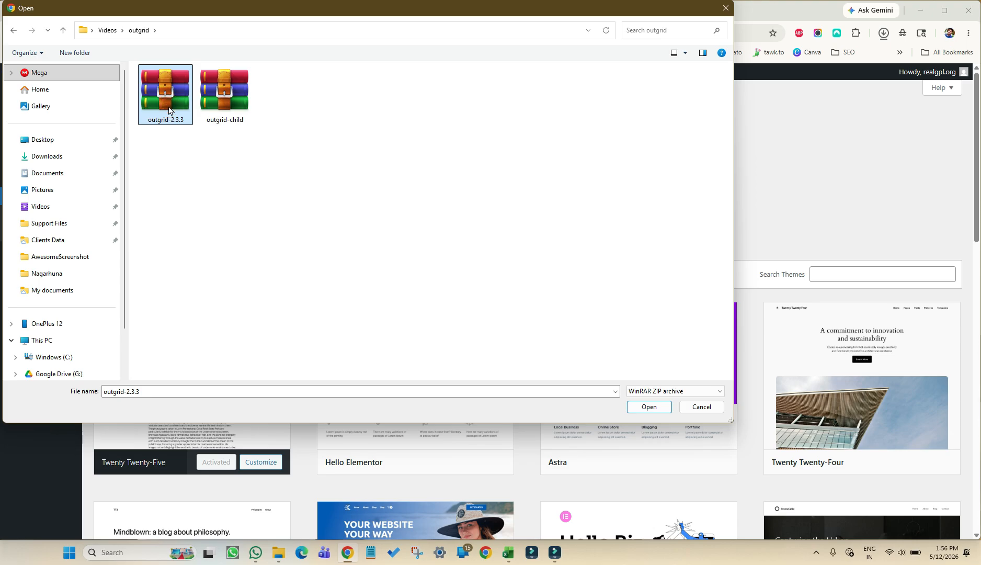
pyautogui.click(649, 407)
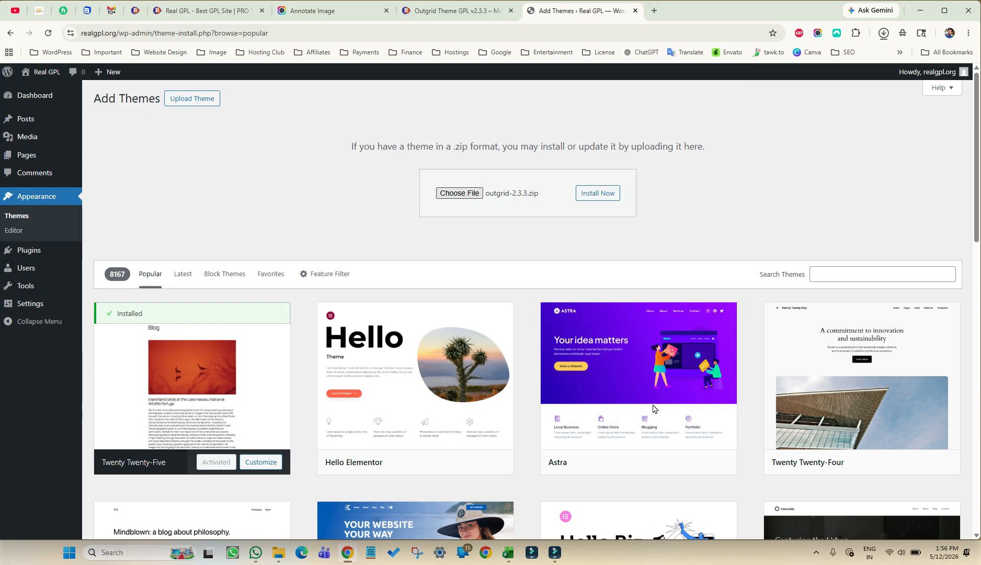
pyautogui.click(602, 197)
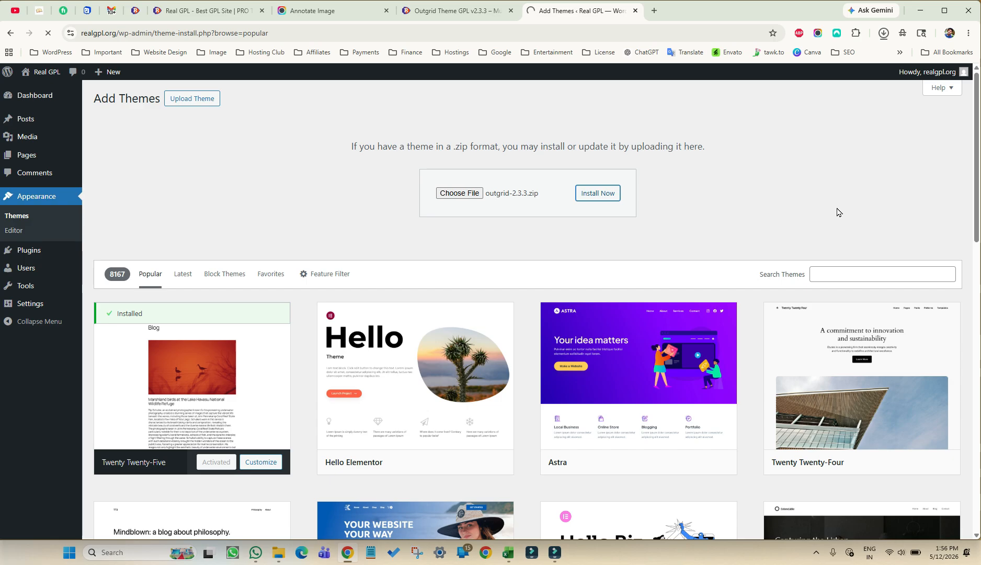
# Examine the Real GPL membership plans, highlighting the VIP plan's name and its daily download allowance.
pyautogui.click(430, 10)
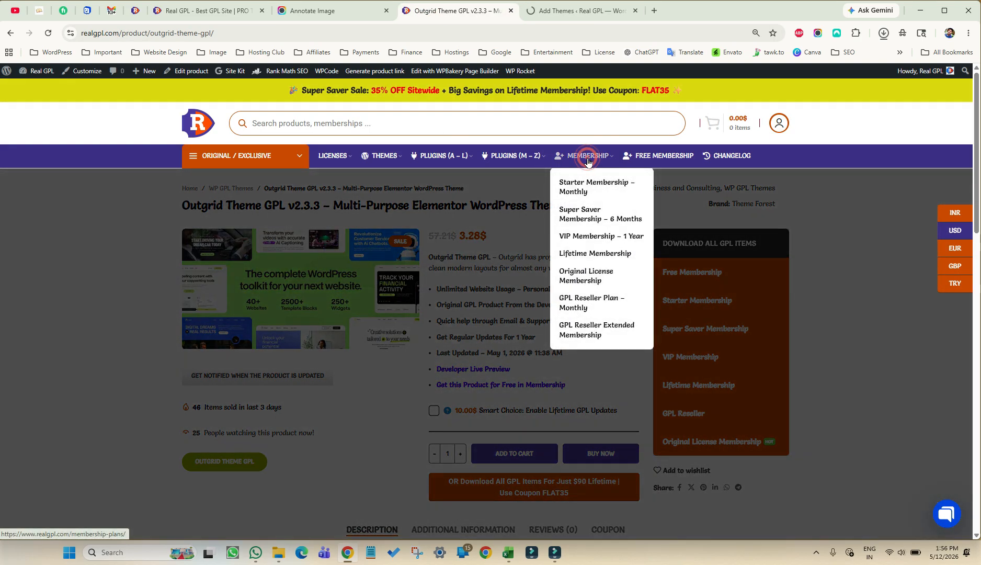
pyautogui.click(587, 161)
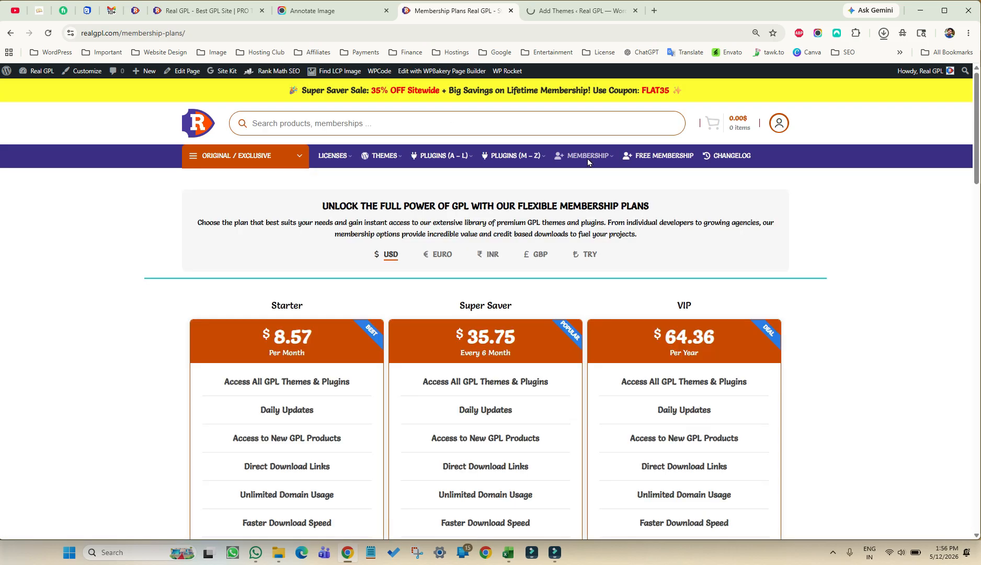
pyautogui.scroll(-2, 558, 307)
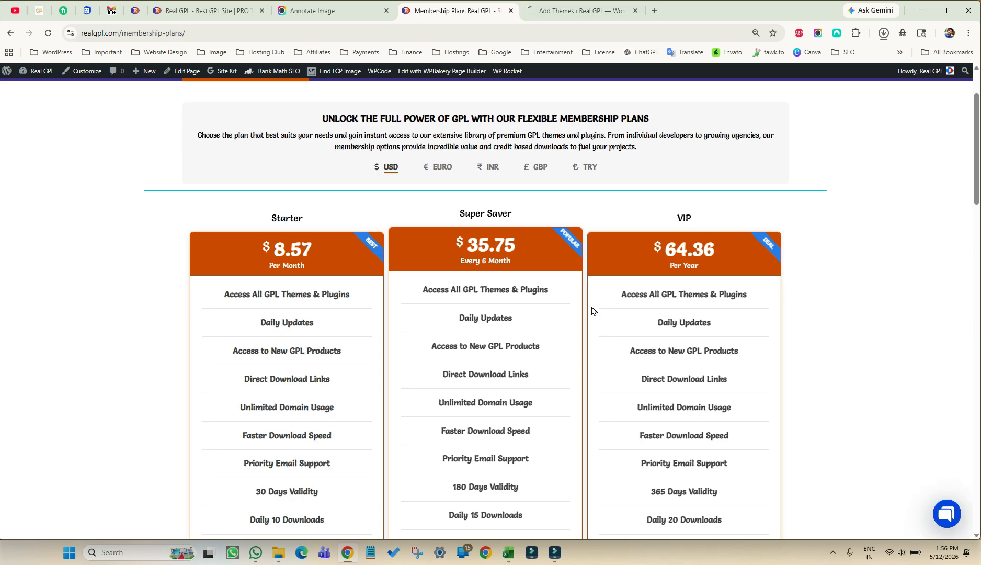
pyautogui.scroll(-3, 662, 315)
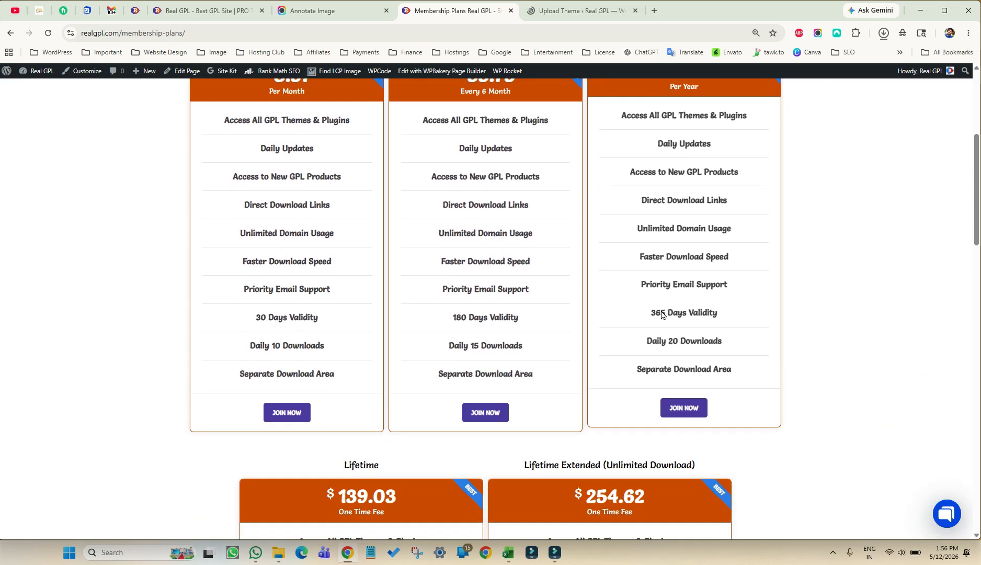
pyautogui.scroll(3, 662, 311)
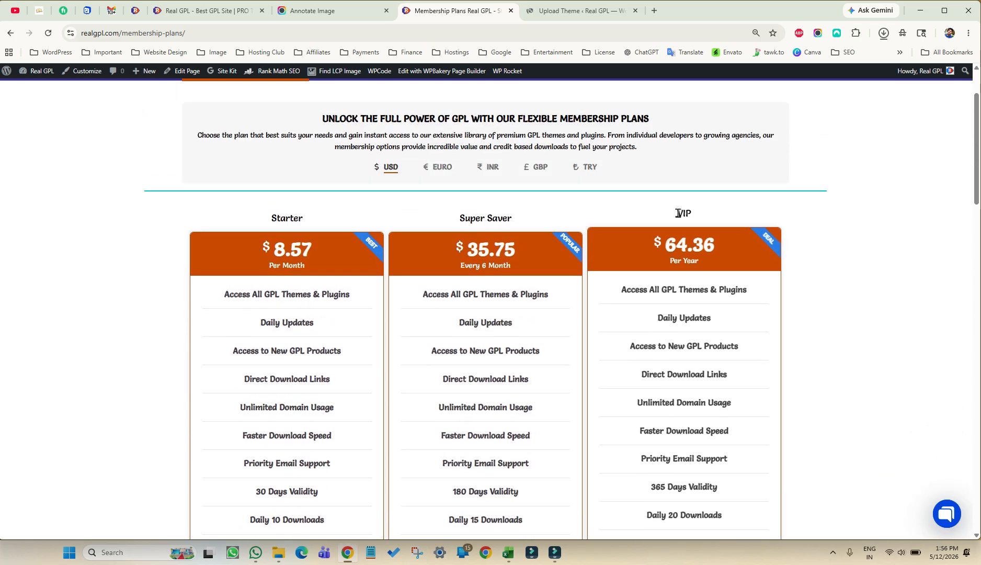
pyautogui.moveTo(678, 213); pyautogui.dragTo(699, 217)
pyautogui.scroll(-2, 695, 251)
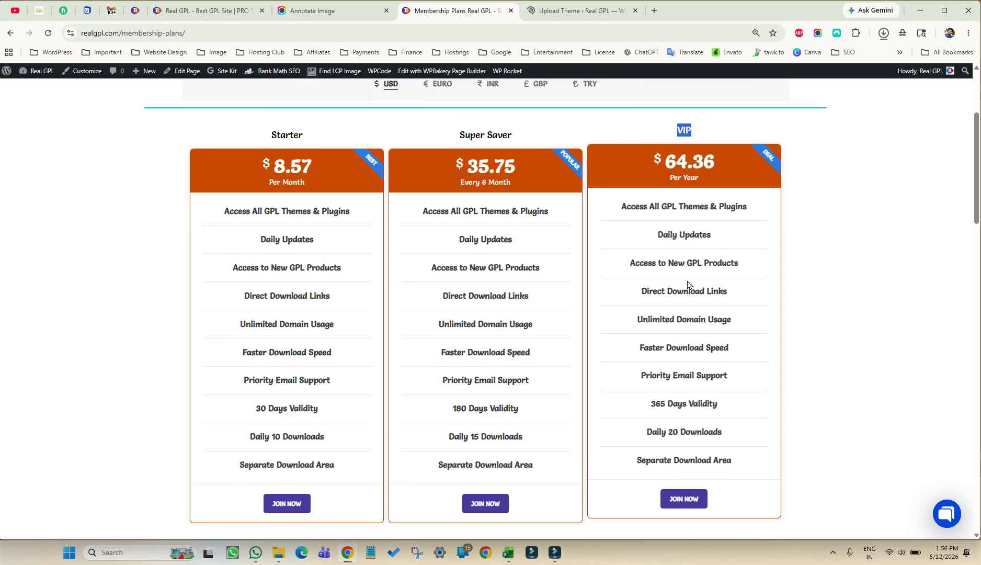
pyautogui.doubleClick(661, 428)
pyautogui.click(660, 428)
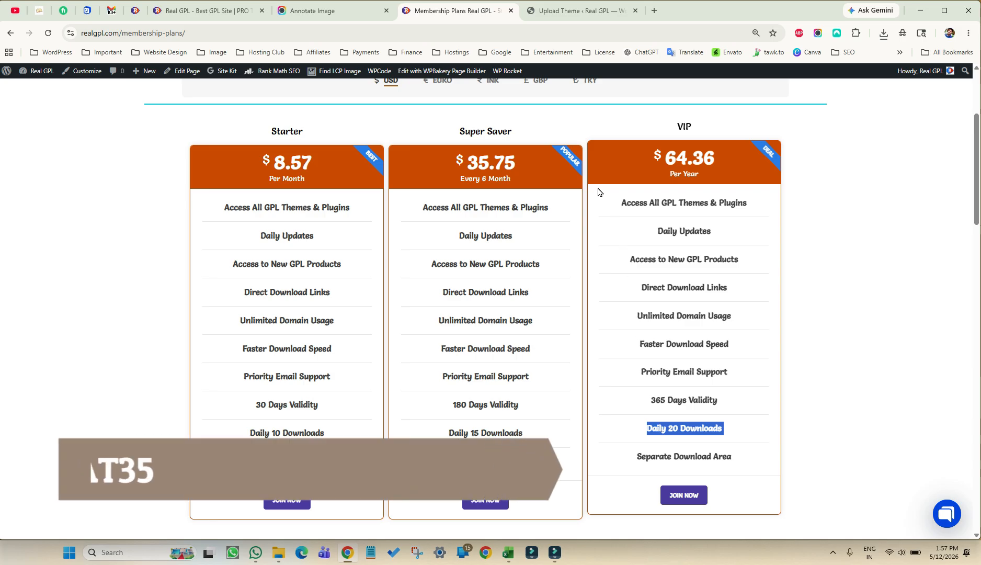
# Return to the WordPress site, then upload outgrid-child.zip and install it as a theme.
pyautogui.click(564, 10)
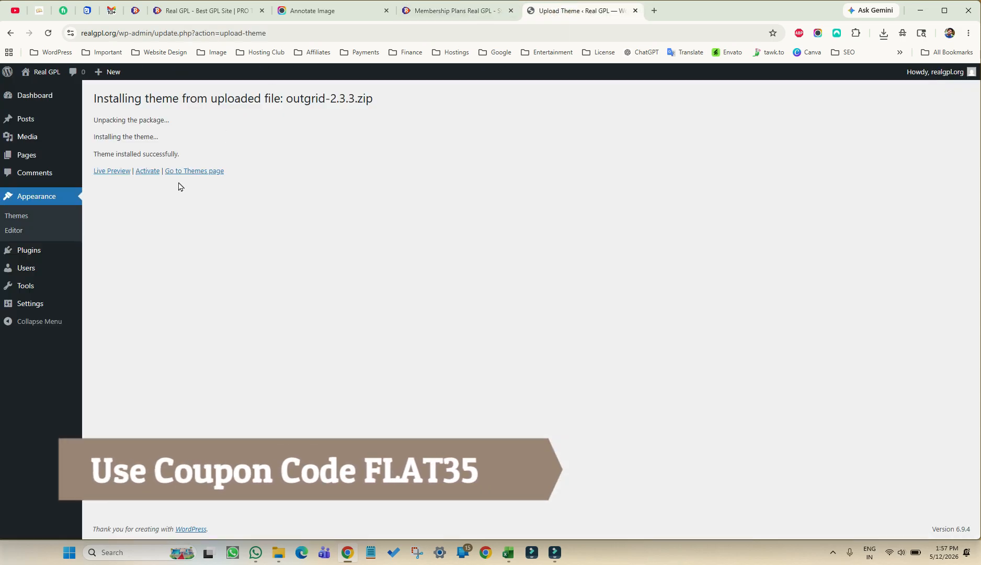
pyautogui.click(18, 217)
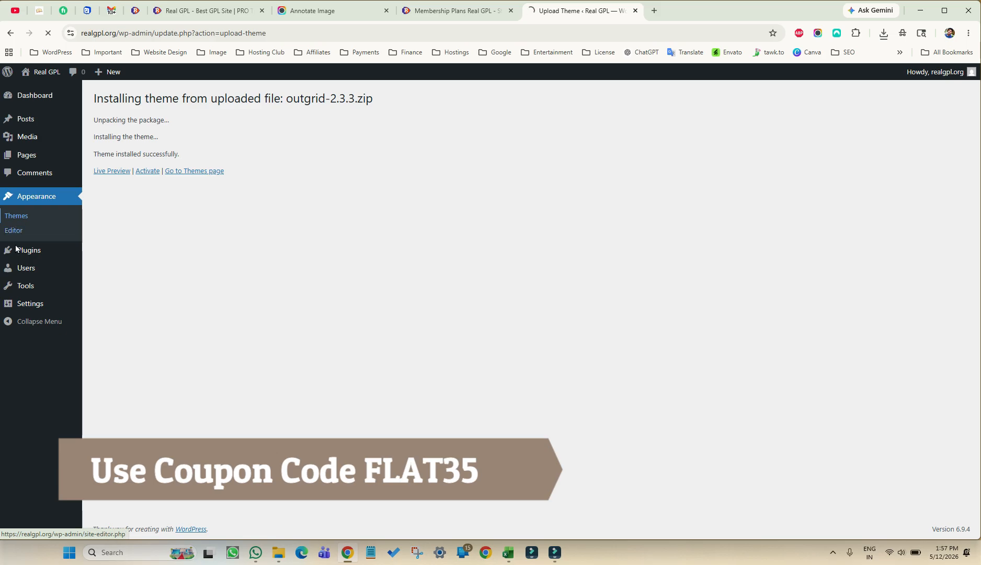
pyautogui.click(195, 101)
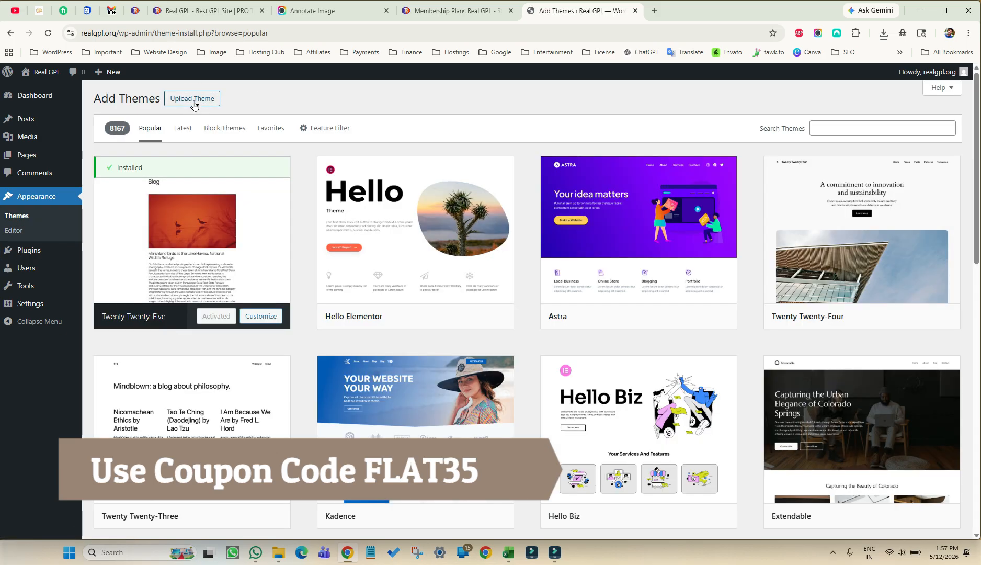
pyautogui.click(193, 99)
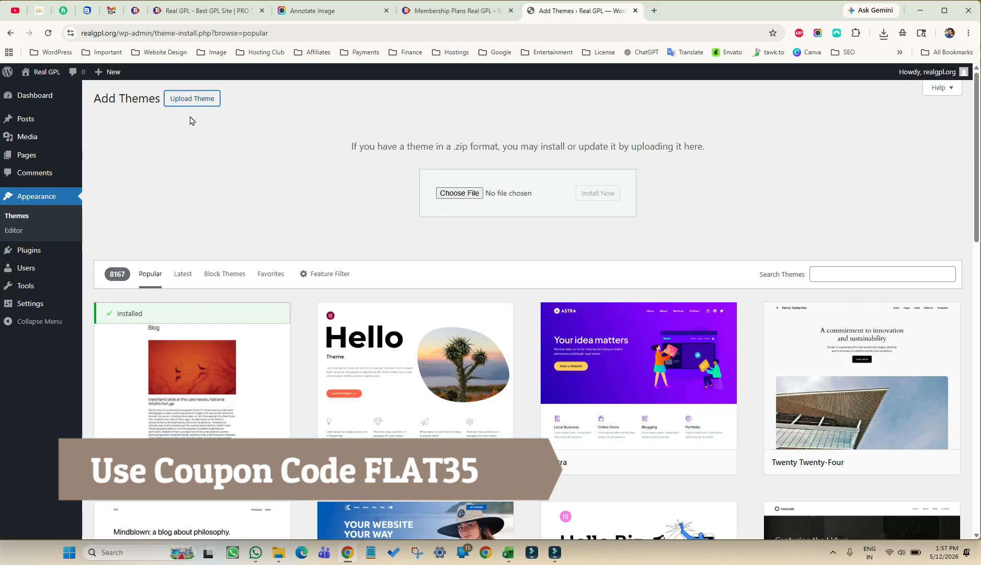
pyautogui.click(441, 195)
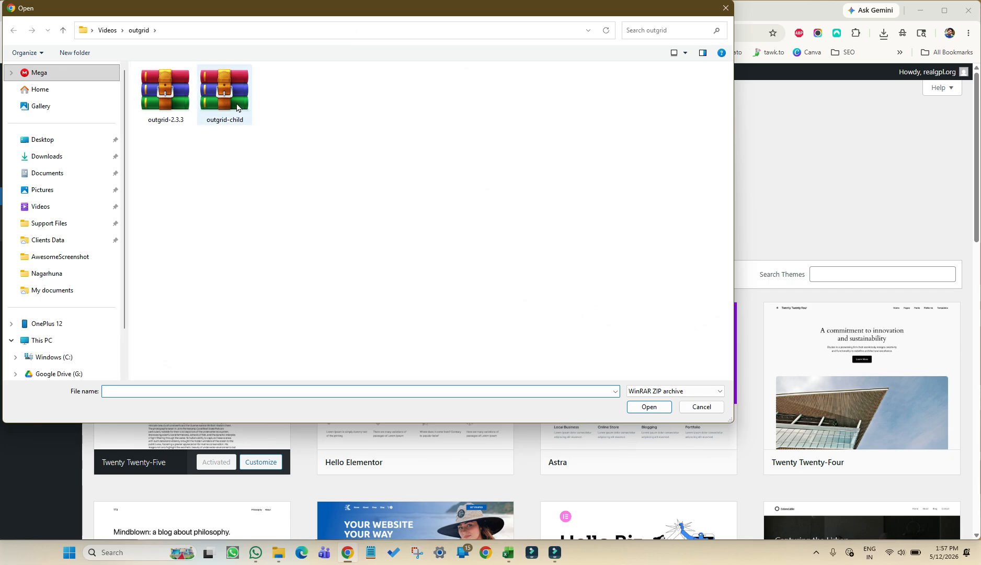
pyautogui.click(237, 107)
pyautogui.click(649, 407)
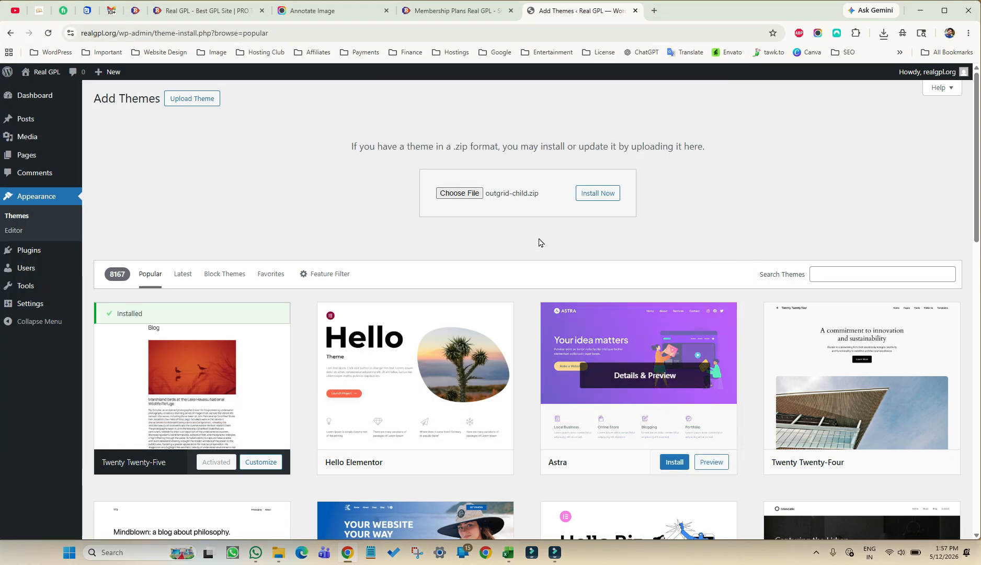
pyautogui.click(584, 195)
# Activate the Outgrid Child theme and start installing its required plugins.
pyautogui.click(140, 205)
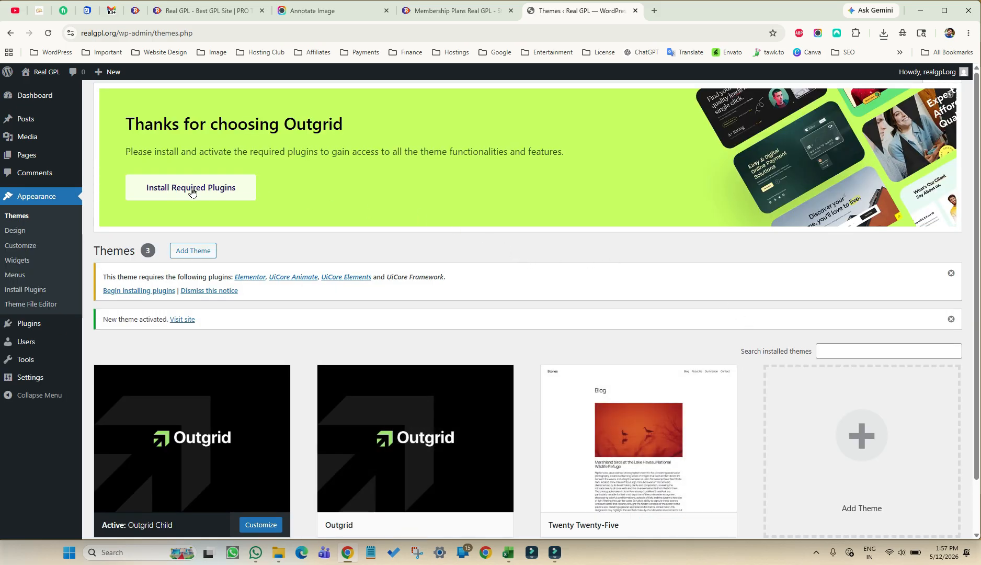
pyautogui.click(176, 193)
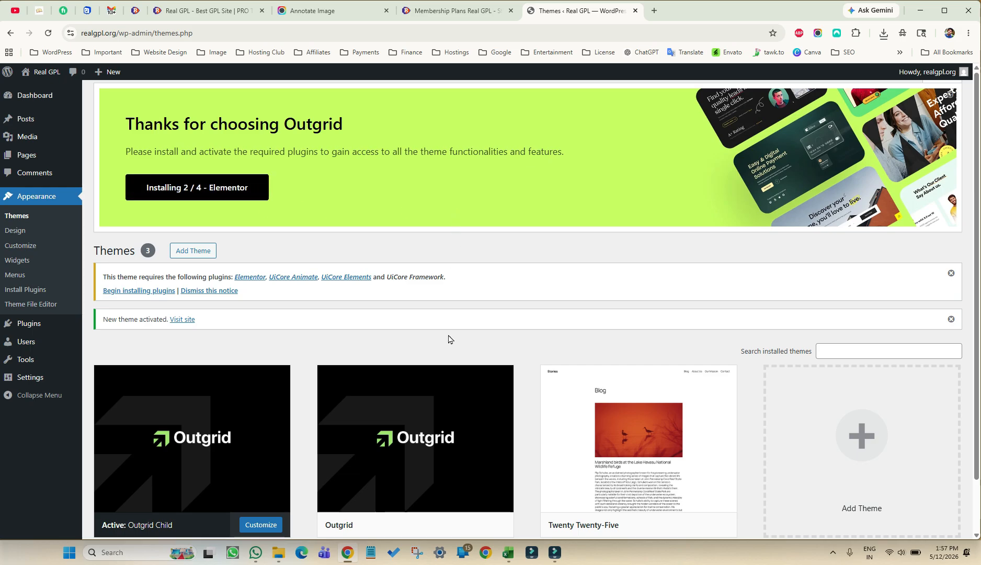
# Review the lifetime membership plans on the Real GPL site, then open its original license list.
pyautogui.click(437, 11)
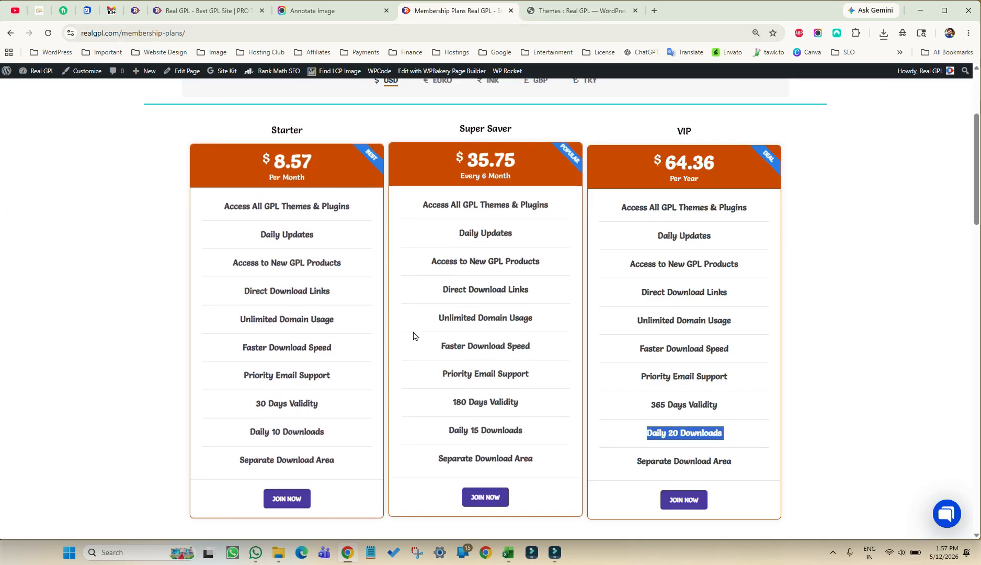
pyautogui.scroll(2, 414, 335)
pyautogui.scroll(-5, 413, 335)
pyautogui.scroll(-2, 414, 335)
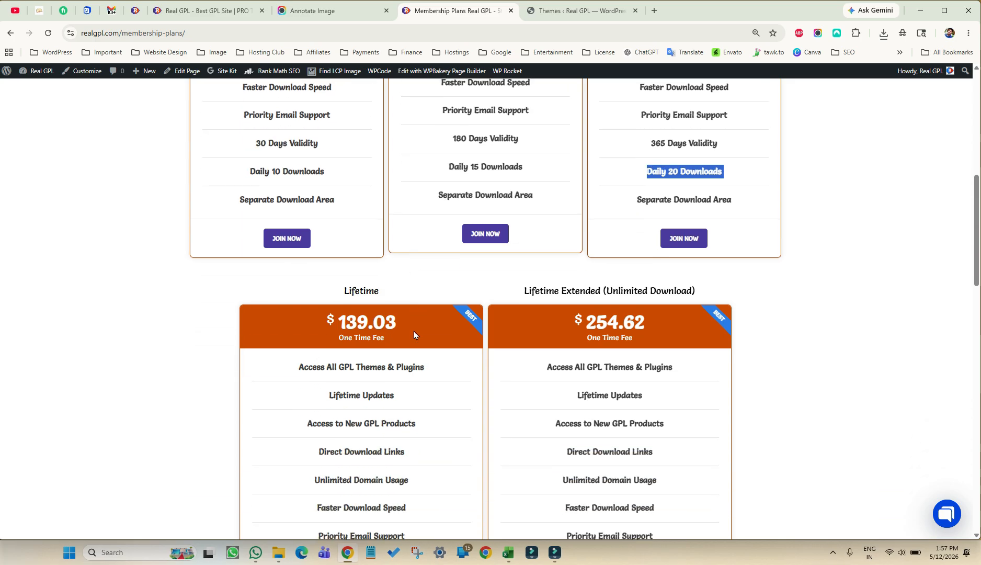
pyautogui.scroll(-3, 414, 335)
pyautogui.scroll(10, 413, 335)
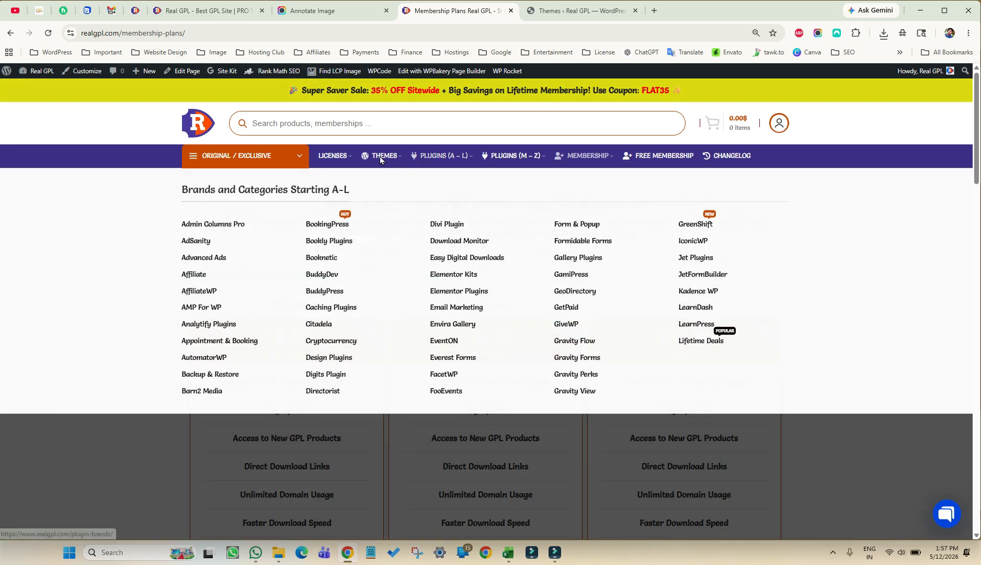
pyautogui.moveTo(328, 159)
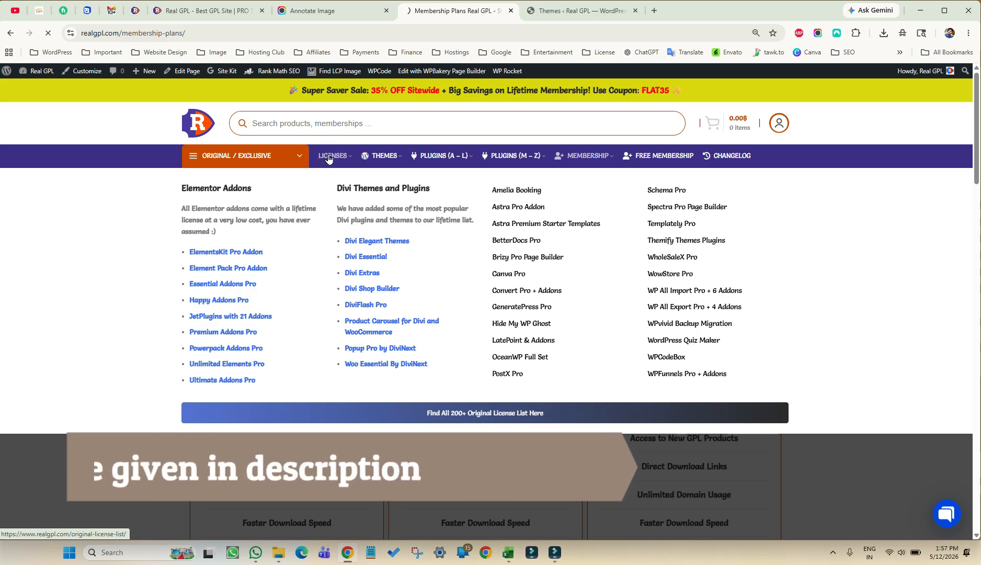
pyautogui.click(328, 159)
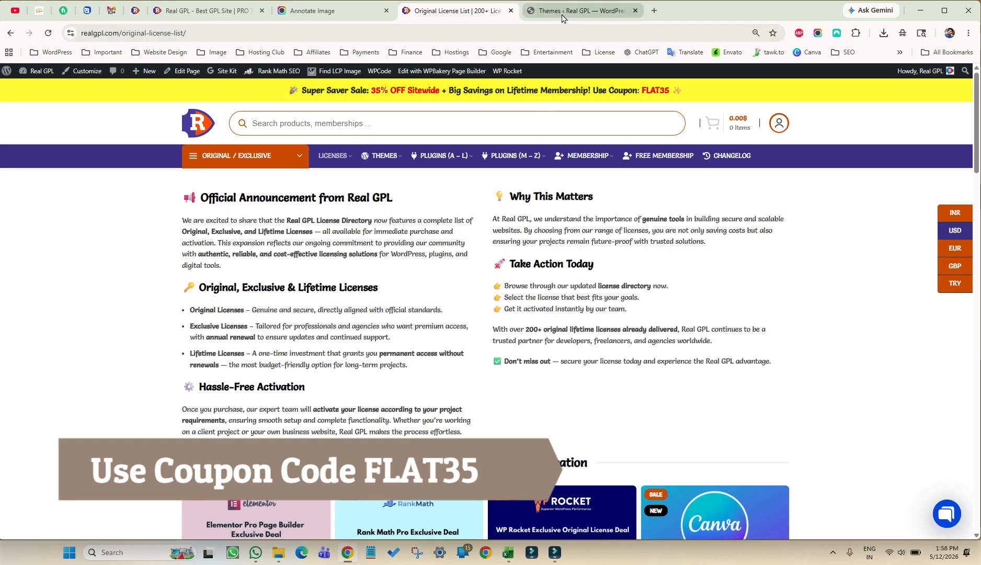
# Return to the WordPress site, open the installed plugins list and dismiss the notice about the Editor's new home.
pyautogui.click(563, 12)
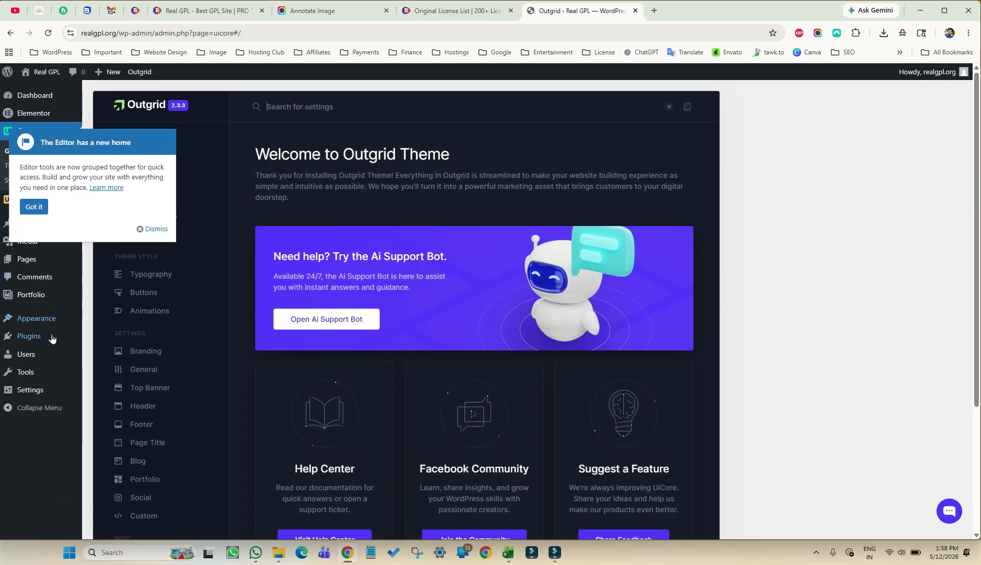
pyautogui.click(33, 338)
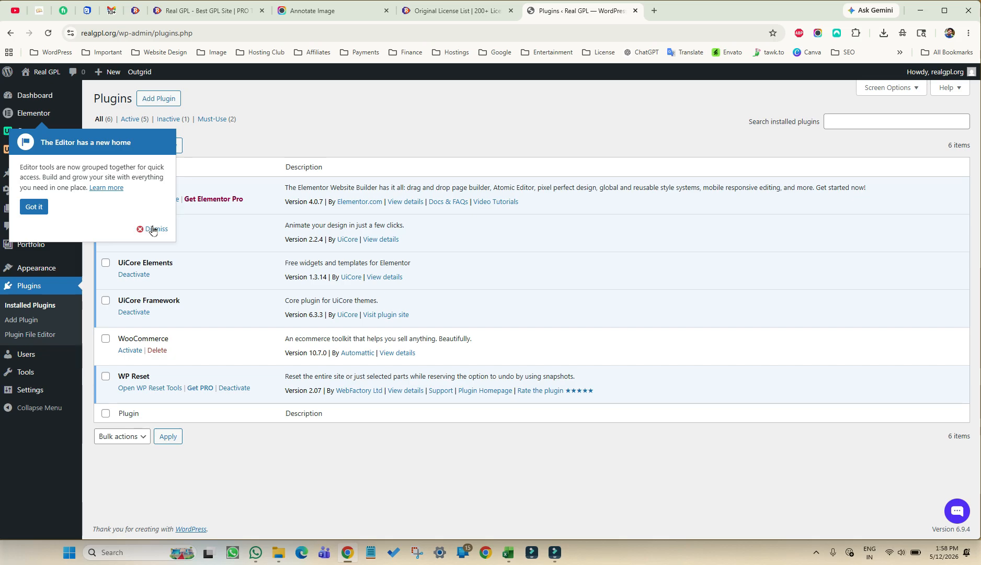
pyautogui.click(153, 228)
pyautogui.moveTo(40, 277)
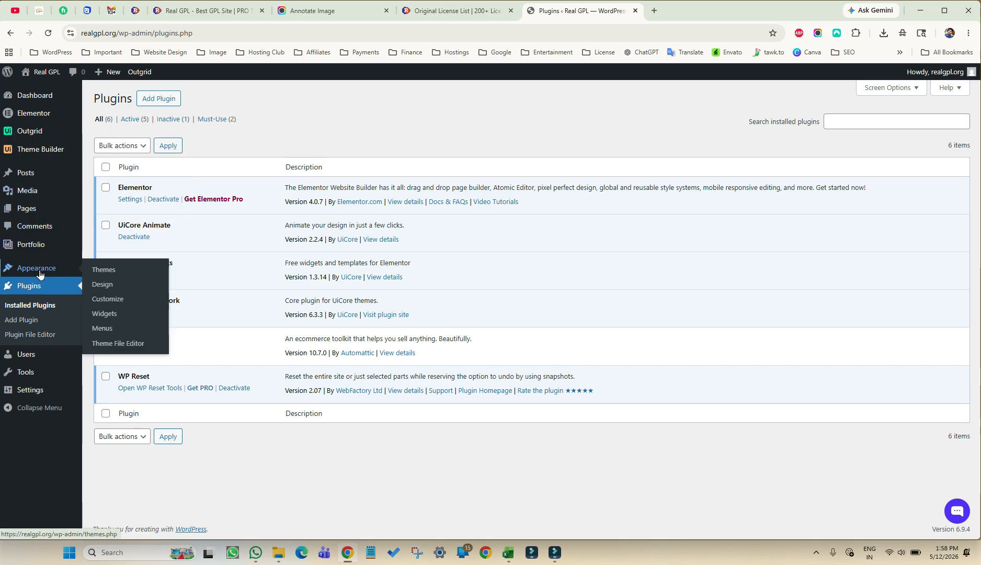
pyautogui.moveTo(28, 373)
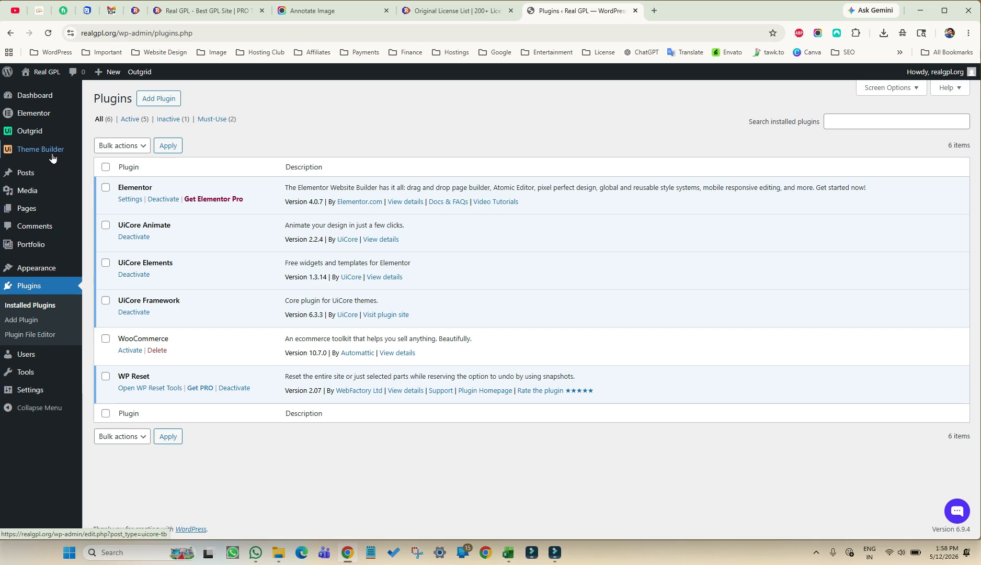
# Open the Outgrid theme's Get Started page and bring up its demo import template gallery.
pyautogui.moveTo(51, 135)
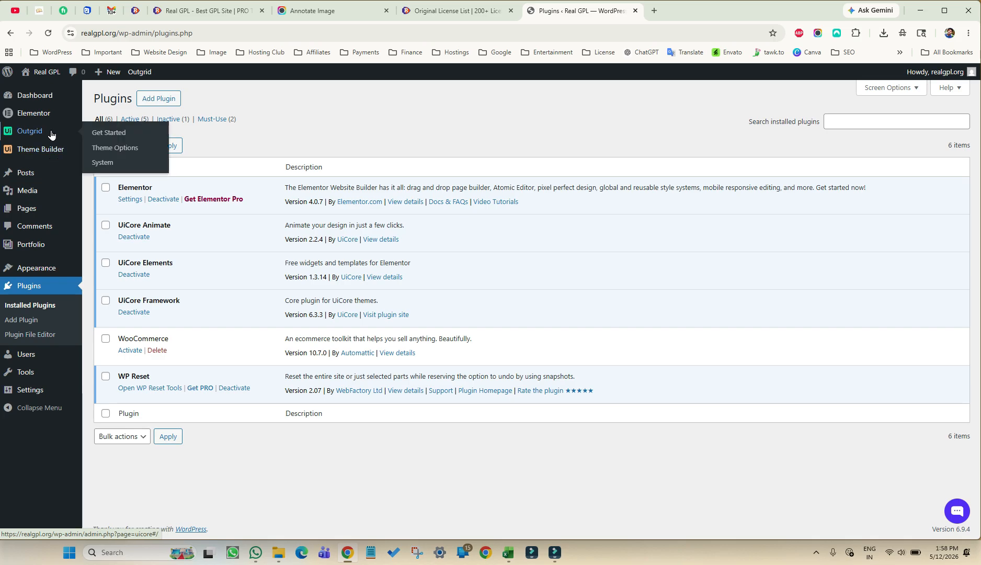
pyautogui.click(107, 133)
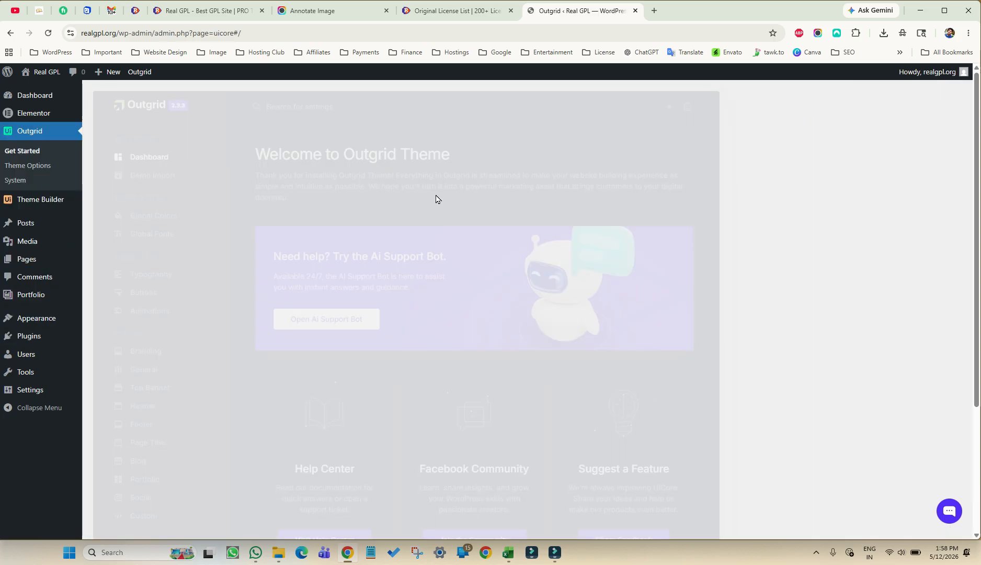
pyautogui.scroll(-3, 478, 240)
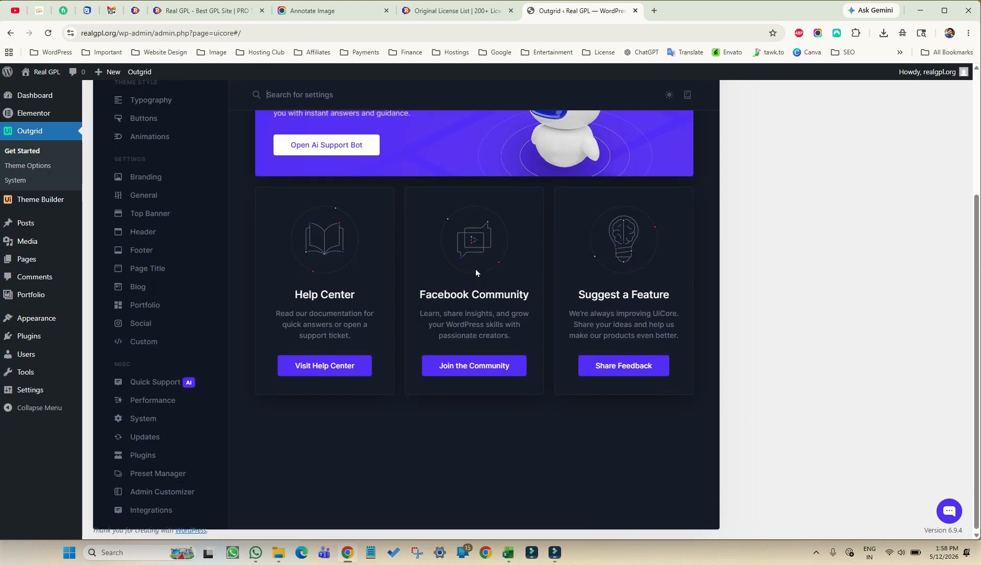
pyautogui.scroll(3, 487, 268)
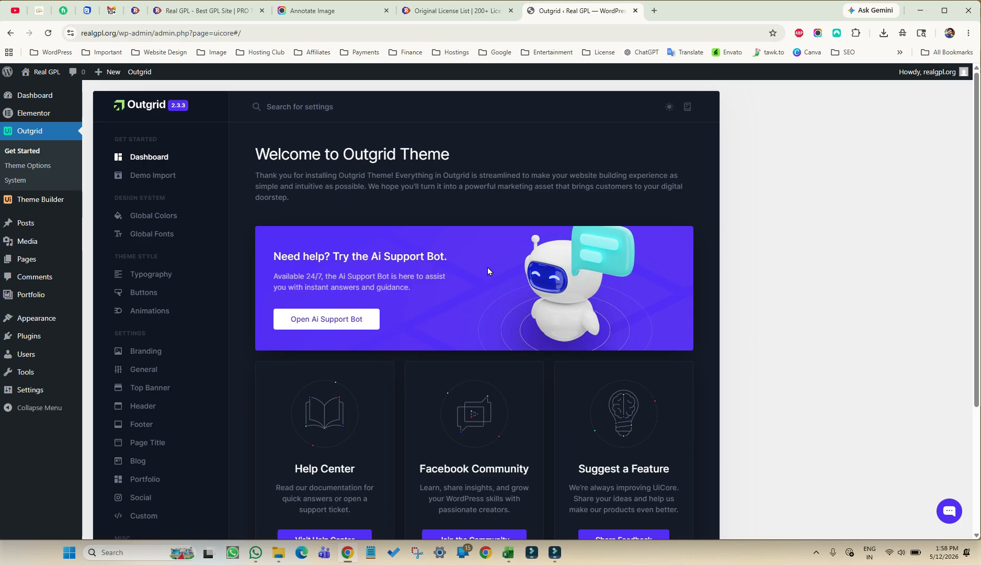
pyautogui.click(137, 180)
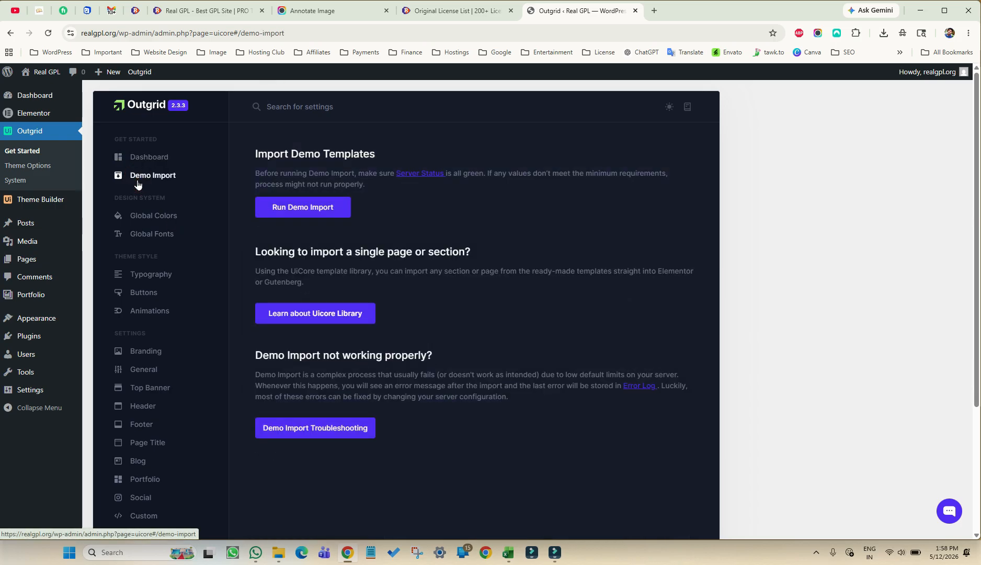
pyautogui.click(297, 212)
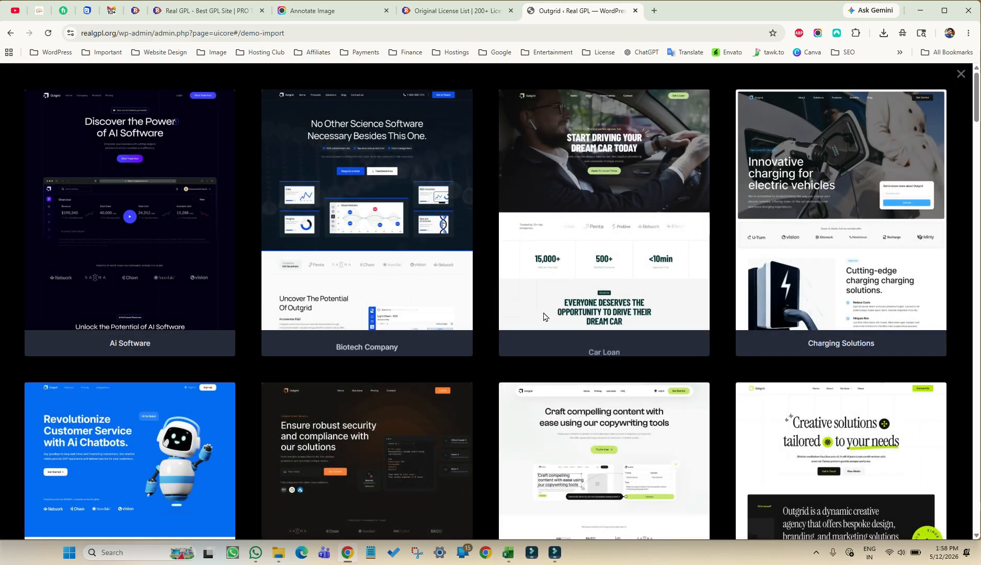
# Choose the Chatbot demo from the Outgrid templates and run its import with all content types and required plugins.
pyautogui.scroll(-10, 546, 314)
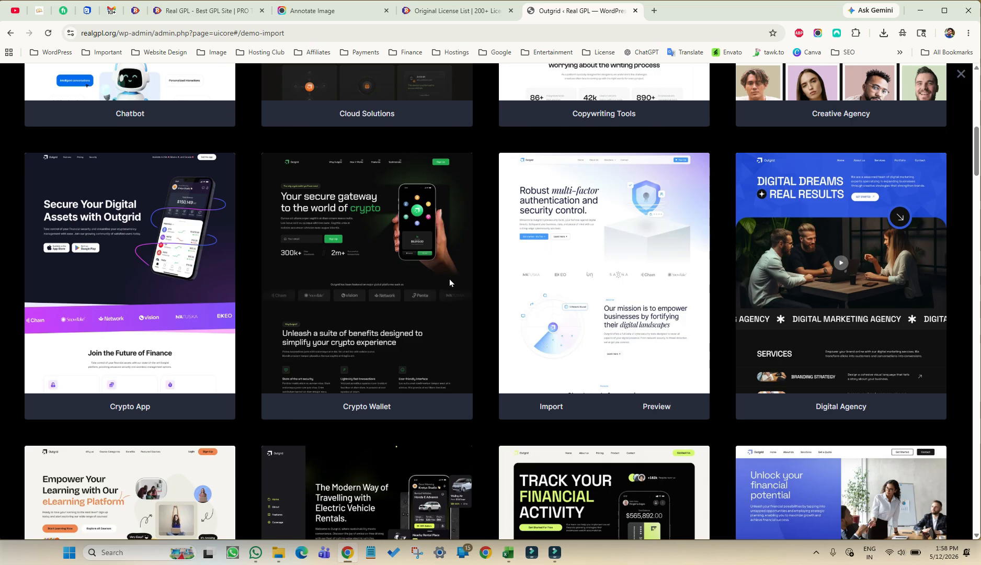
pyautogui.scroll(-5, 491, 279)
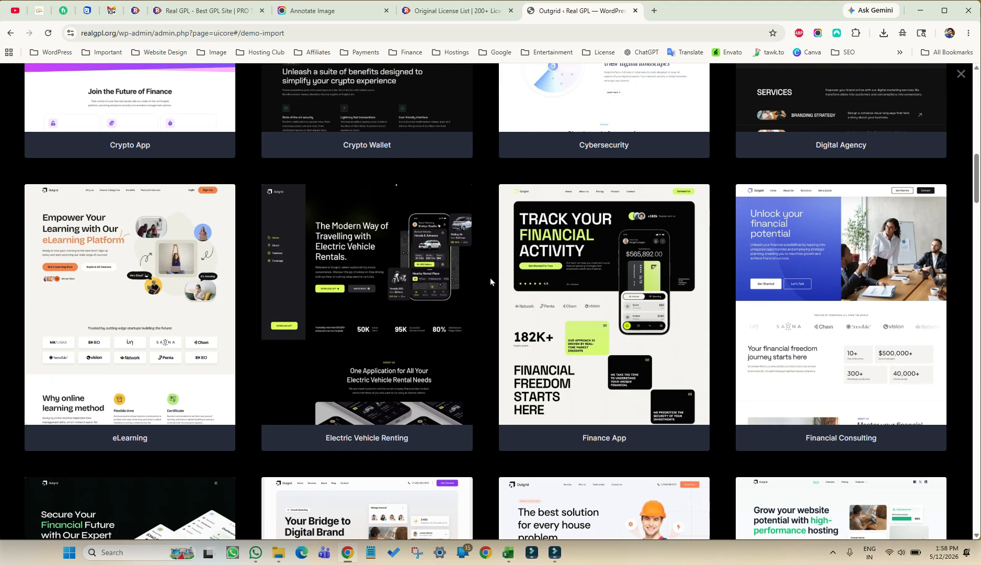
pyautogui.scroll(-9, 429, 272)
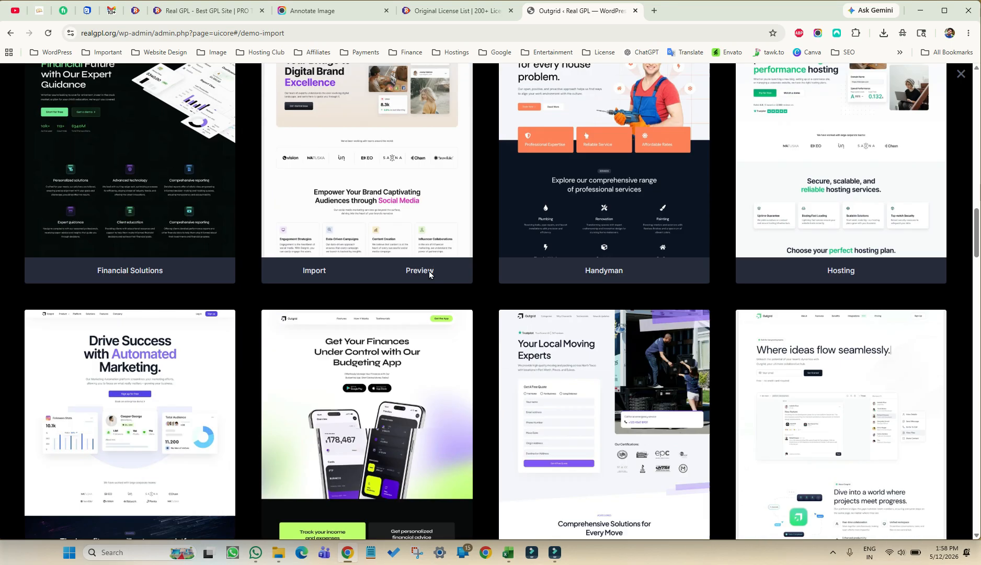
pyautogui.scroll(2, 428, 272)
pyautogui.scroll(20, 429, 274)
pyautogui.scroll(-4, 429, 272)
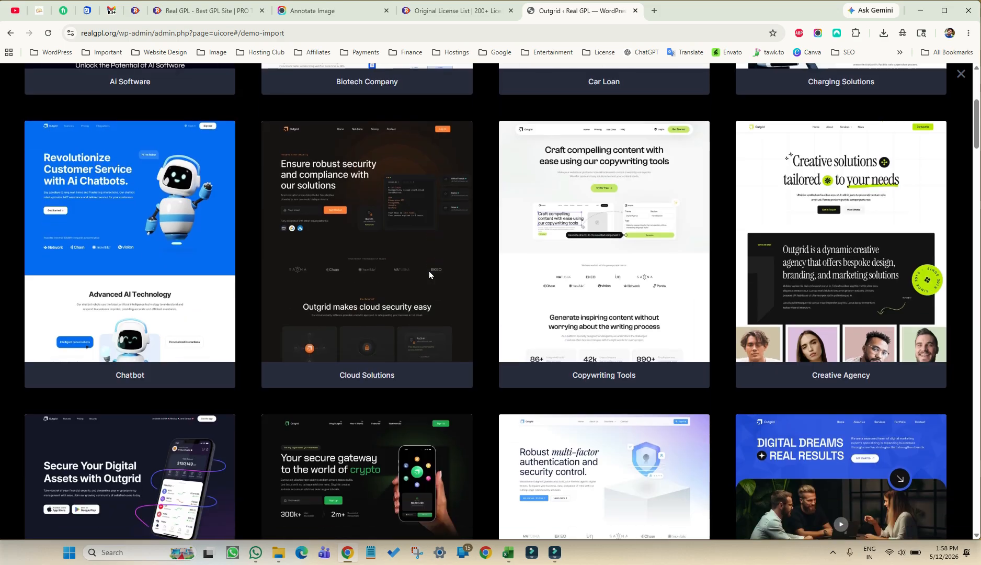
pyautogui.moveTo(104, 251)
pyautogui.click(79, 376)
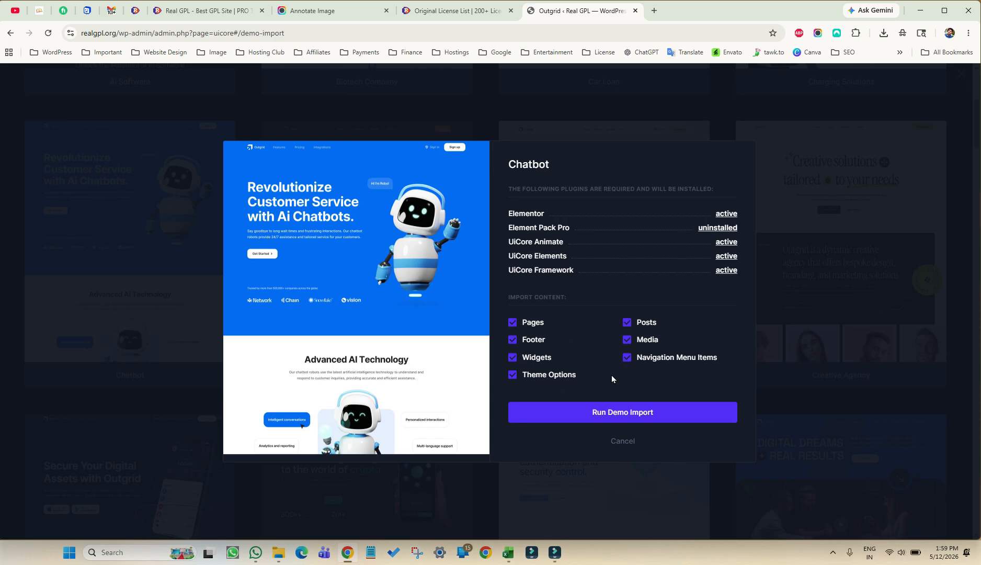
pyautogui.click(602, 422)
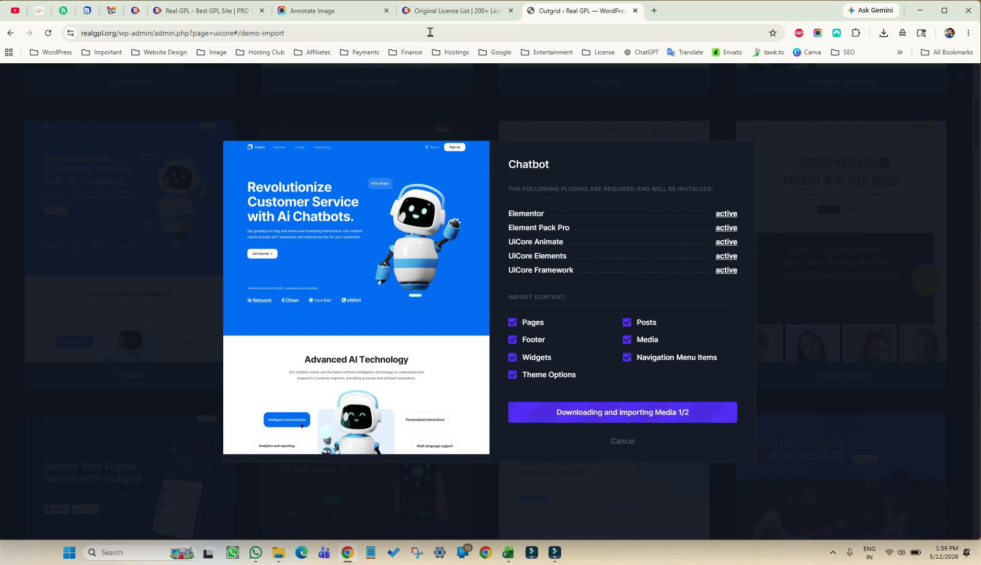
# Examine the exclusive and lifetime deals in Real GPL's original license list.
pyautogui.click(450, 11)
pyautogui.scroll(-5, 353, 287)
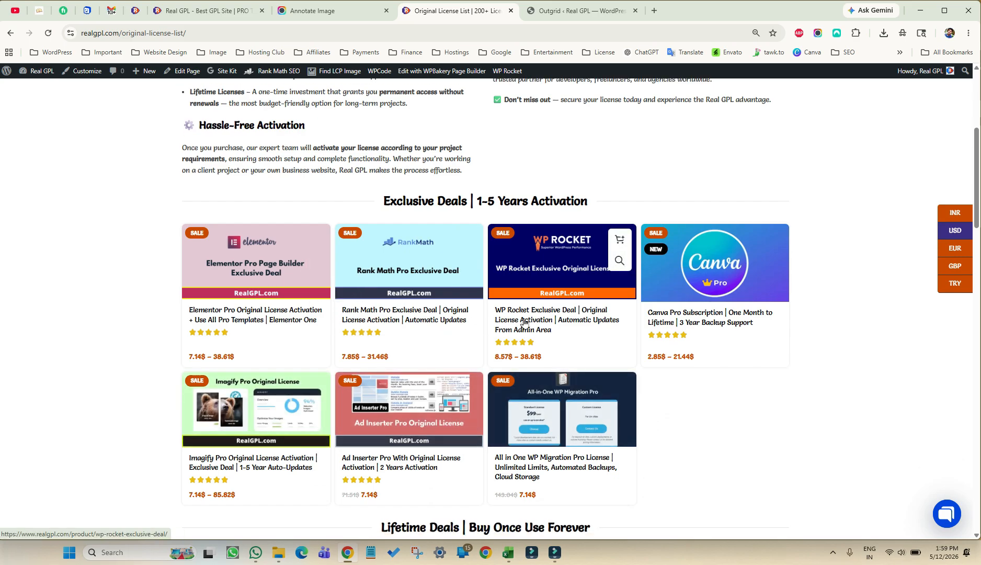
pyautogui.scroll(-5, 367, 366)
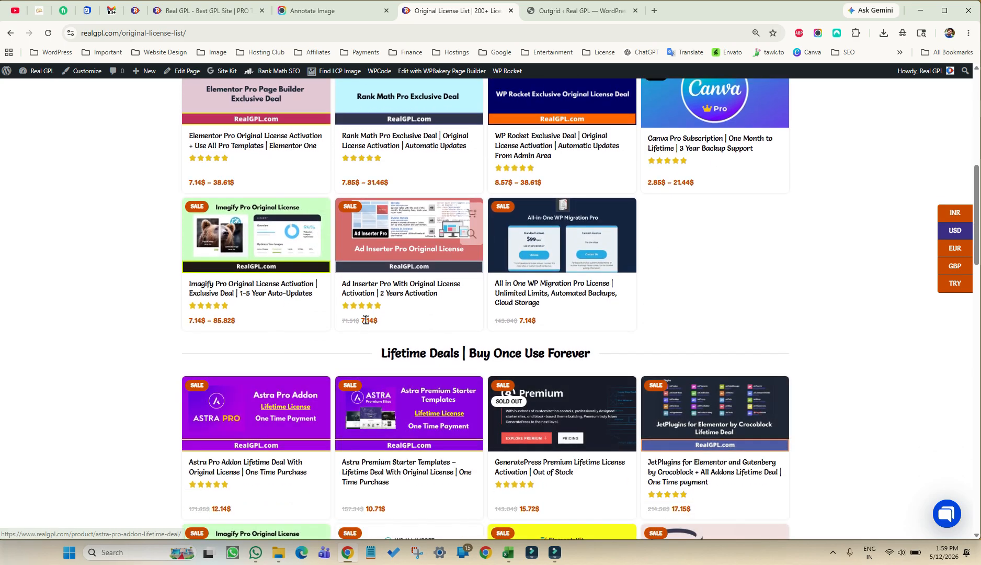
pyautogui.scroll(-6, 380, 335)
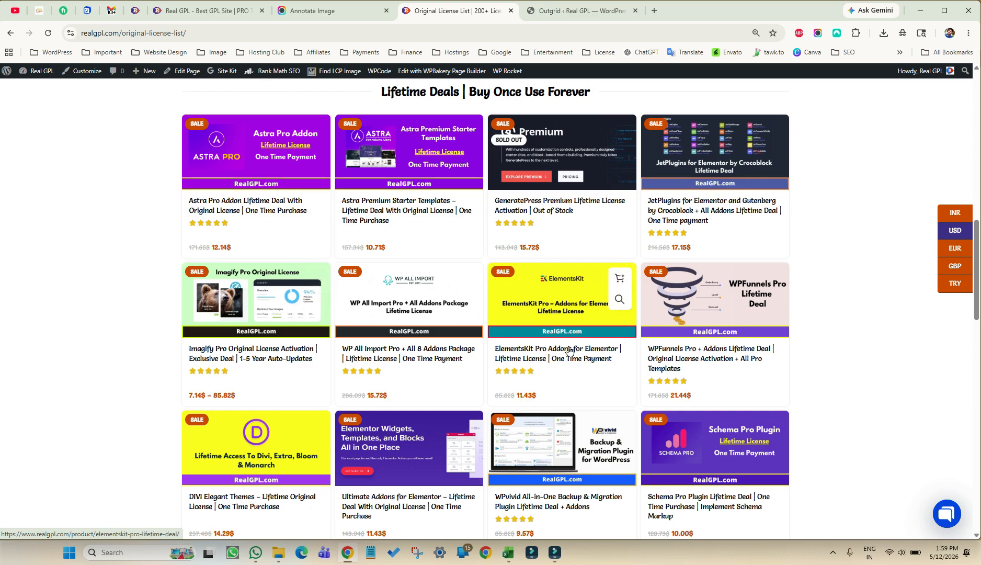
pyautogui.scroll(-2, 569, 351)
pyautogui.scroll(-3, 569, 350)
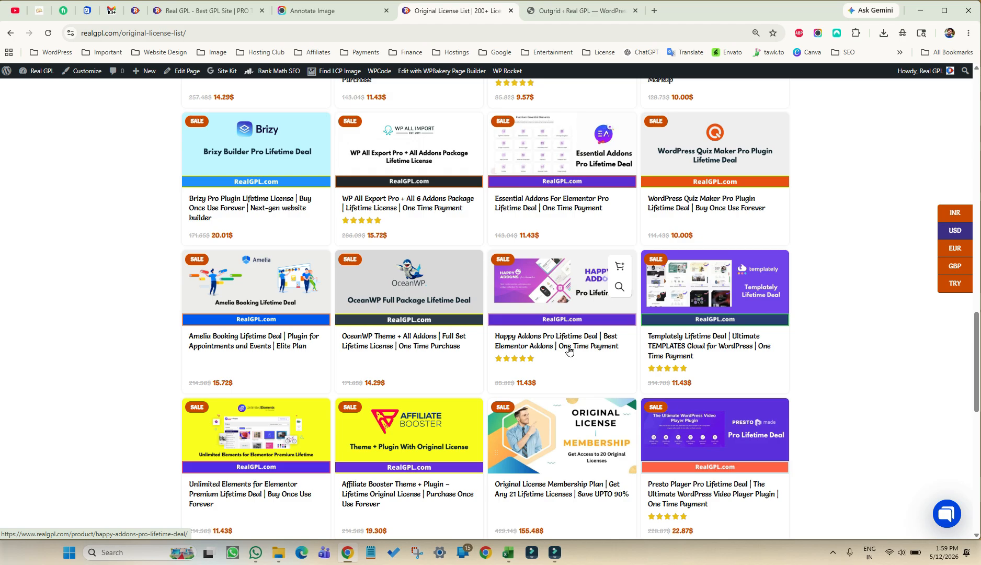
pyautogui.scroll(-3, 571, 351)
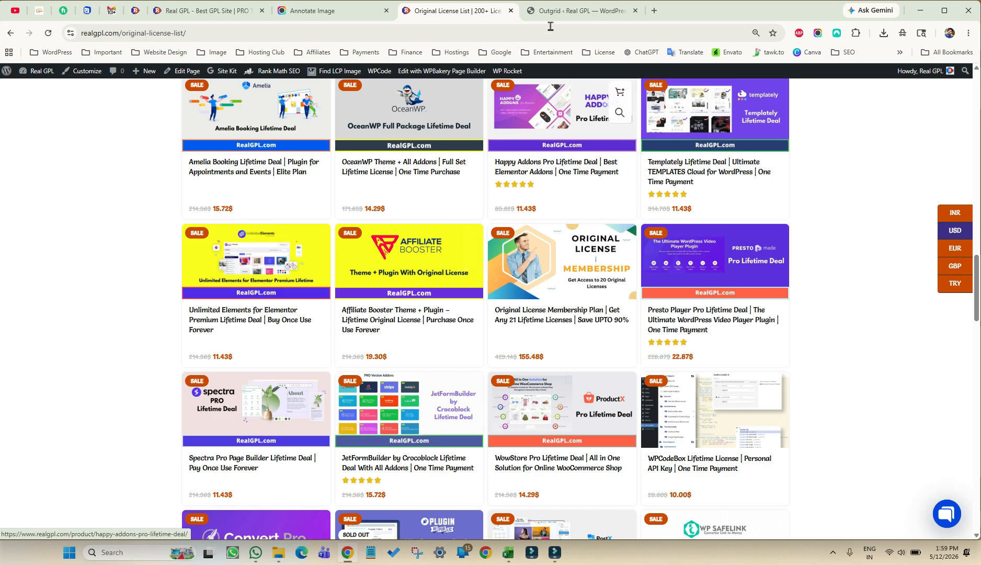
# Return to the Chatbot demo import, view the imported site and look through its homepage down to the "Stay Connected on All Channels" section.
pyautogui.click(562, 11)
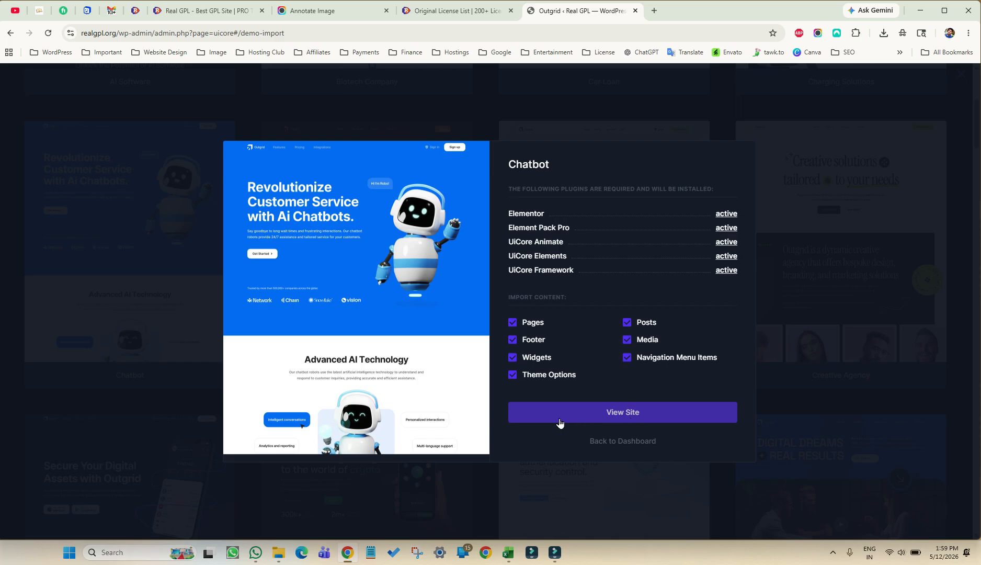
pyautogui.click(612, 423)
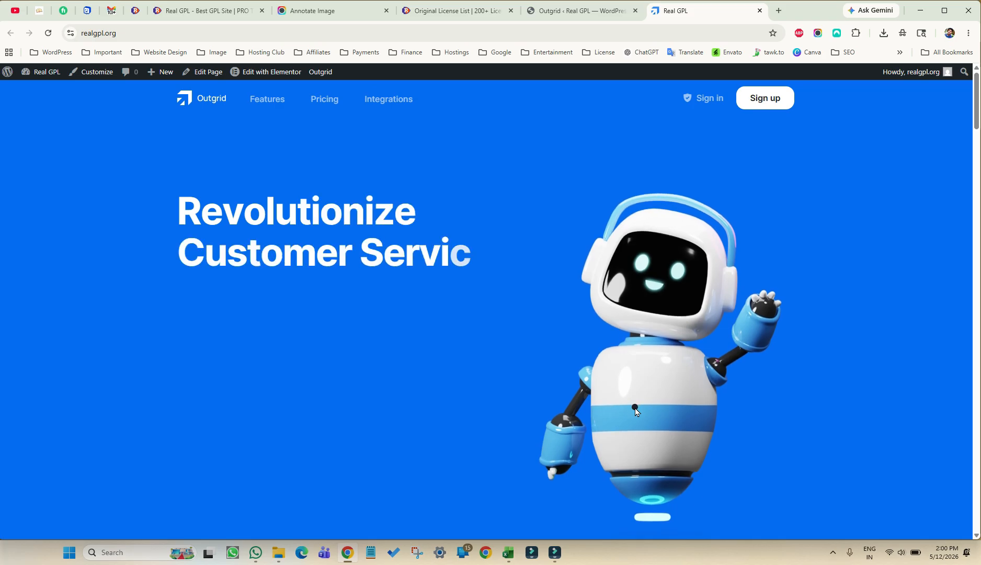
pyautogui.scroll(-10, 630, 402)
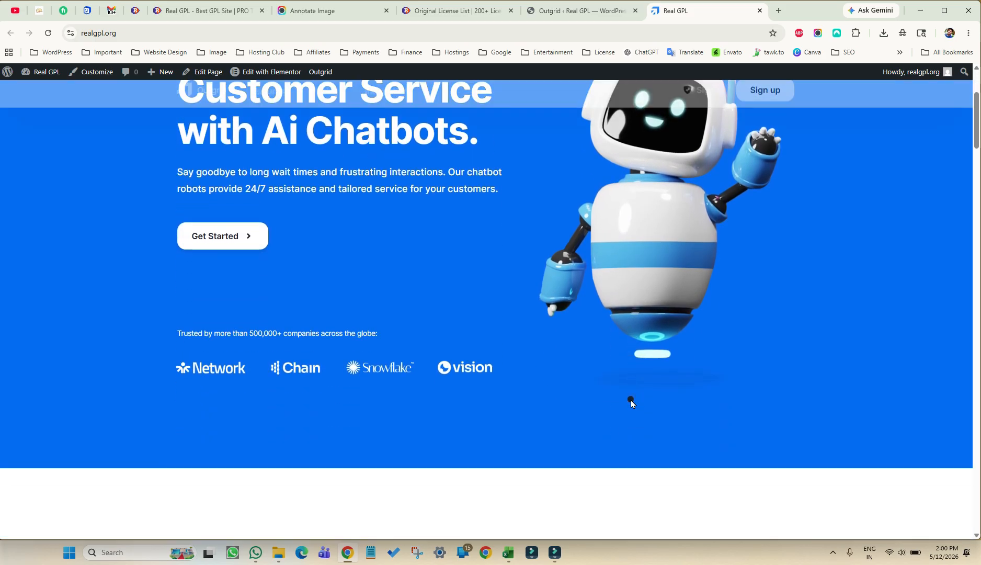
pyautogui.scroll(-5, 631, 402)
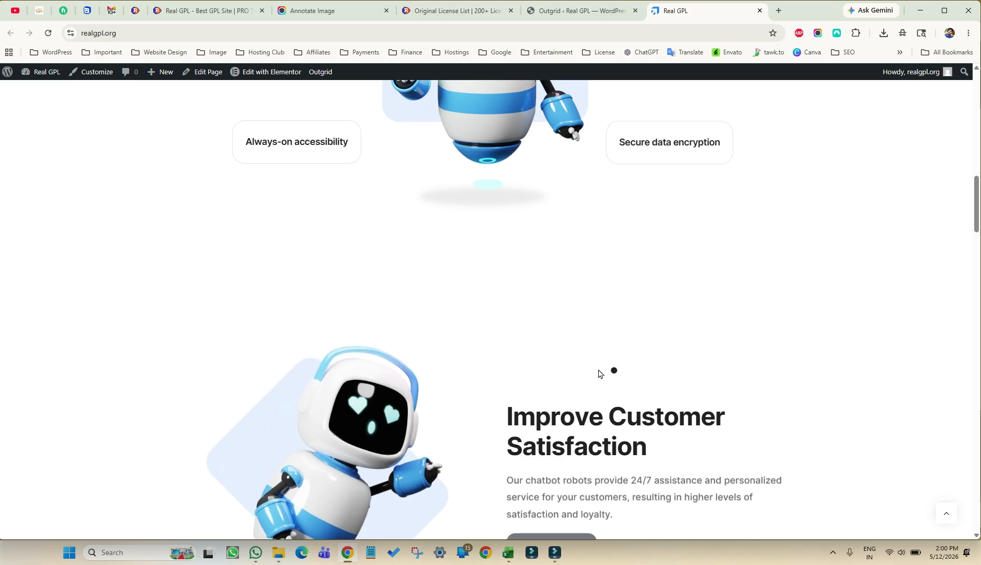
pyautogui.scroll(-6, 598, 373)
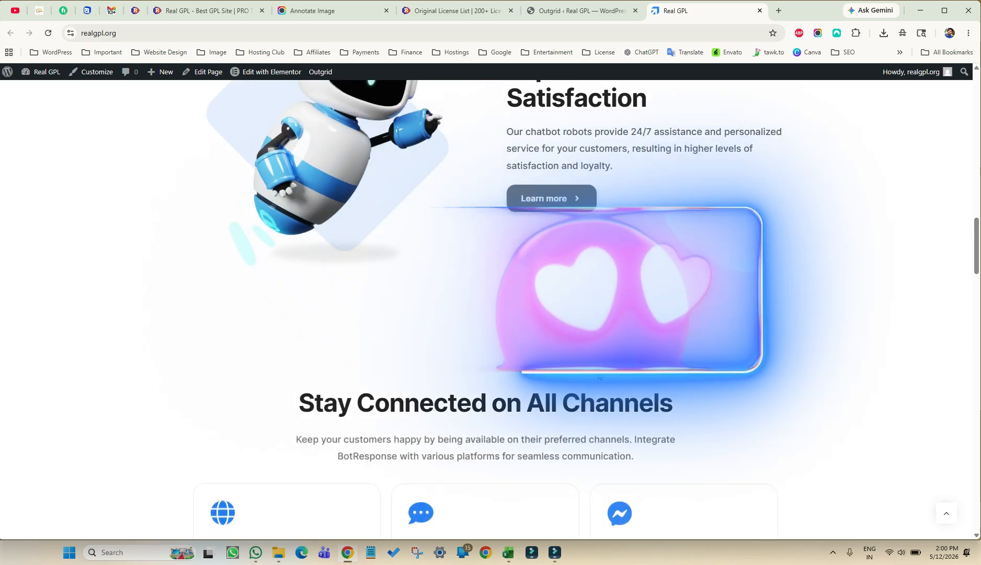
pyautogui.moveTo(336, 408); pyautogui.dragTo(500, 408)
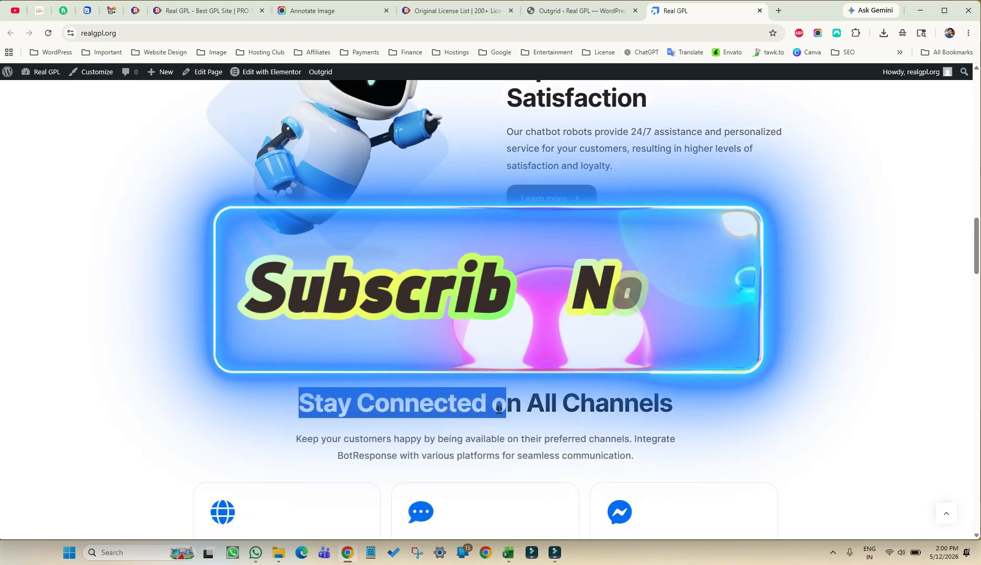